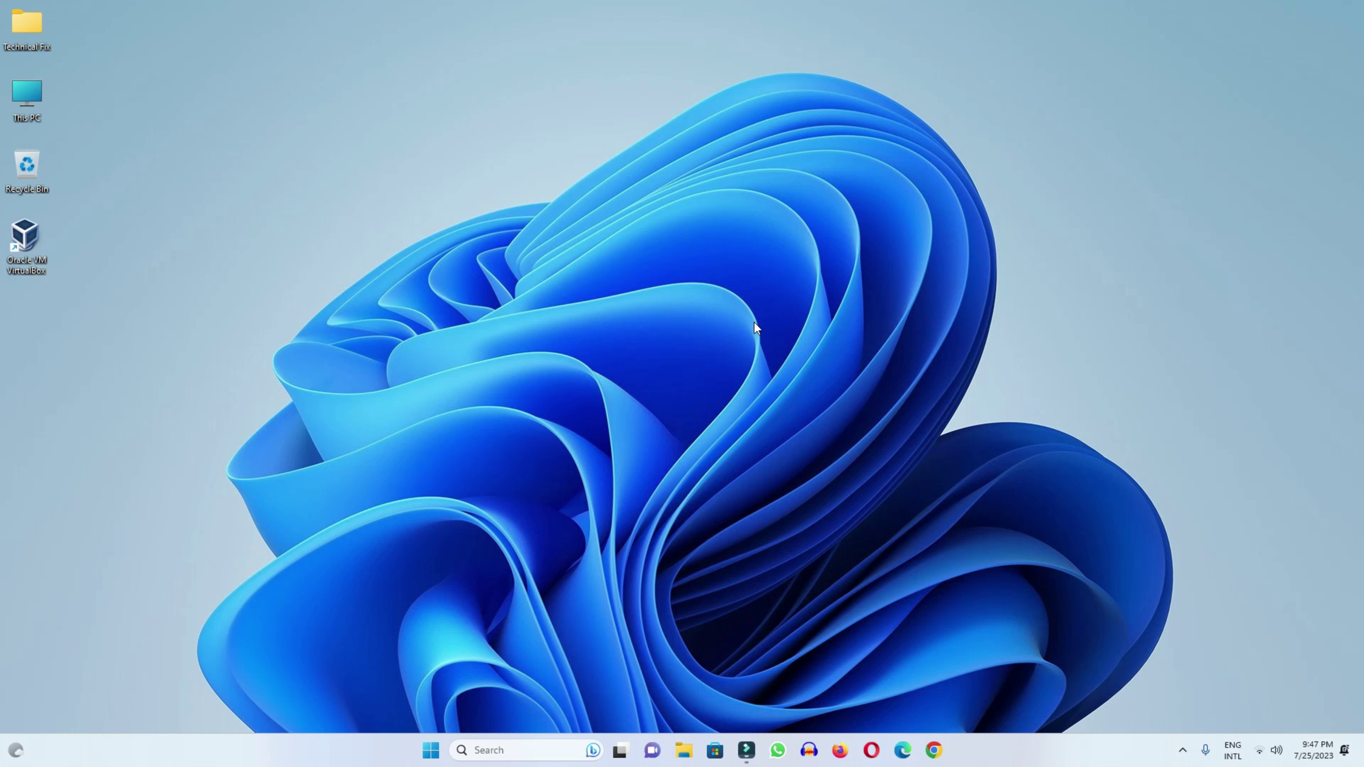
- Search for avg in Chrome and open the official AVG website from the results
{"action": "left_click", "coordinate": [935, 752]}
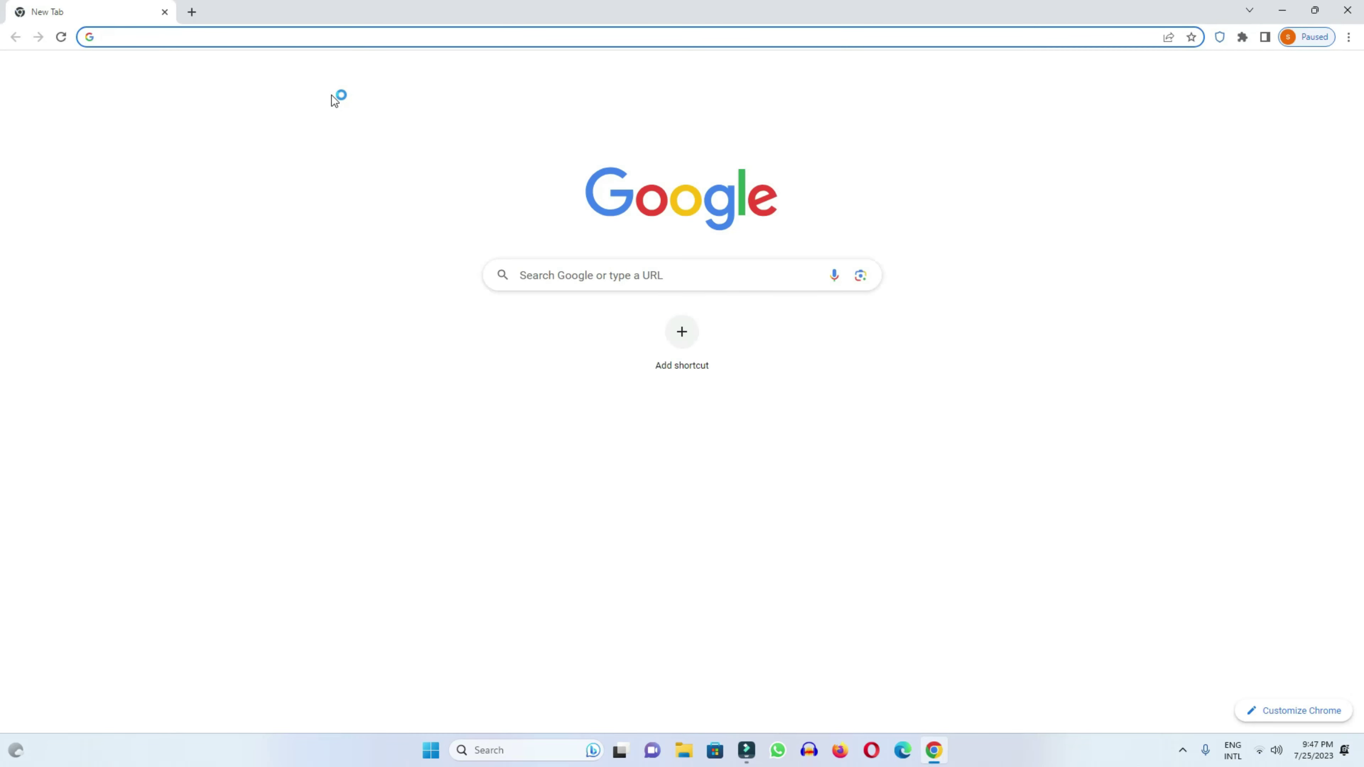
{"action": "type", "text": "avg"}
{"action": "key", "text": "Return"}
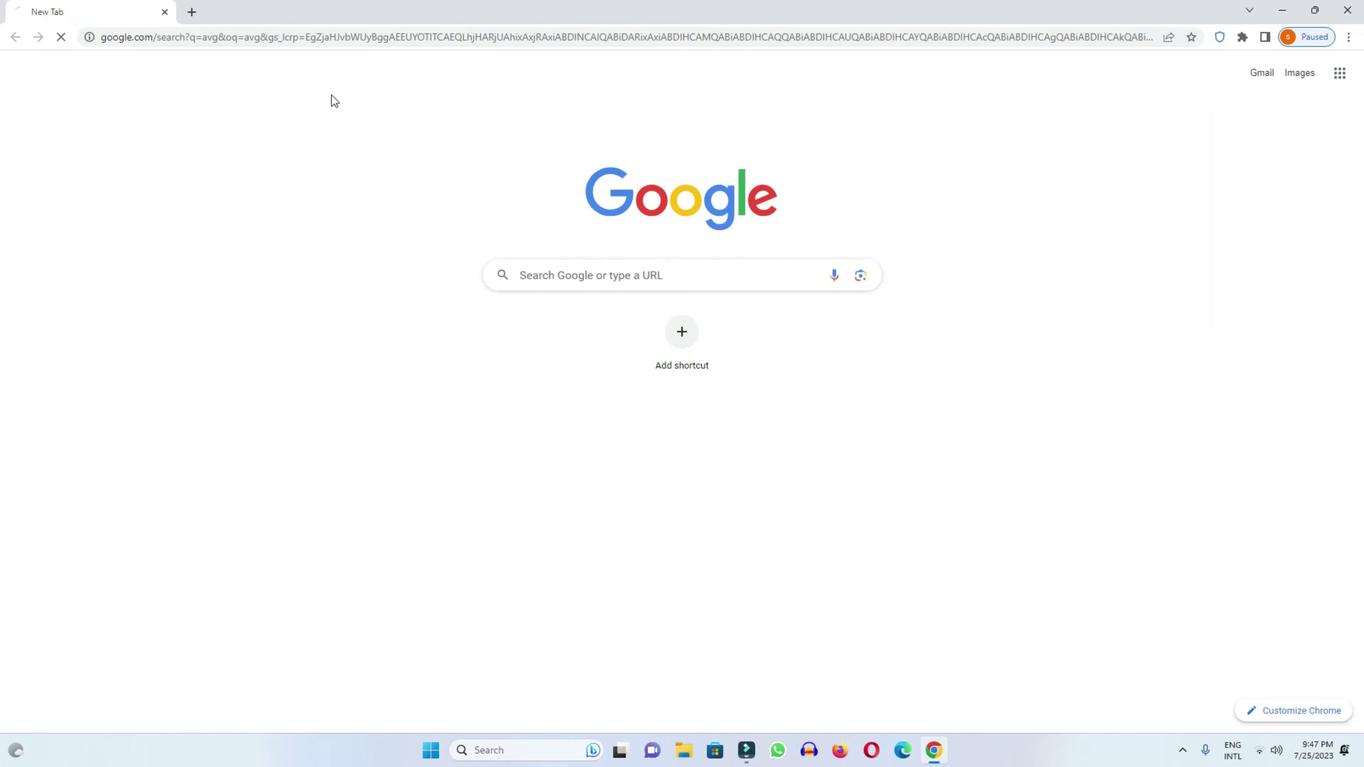
{"action": "scroll", "coordinate": [107, 301], "scroll_direction": "down", "scroll_amount": 3}
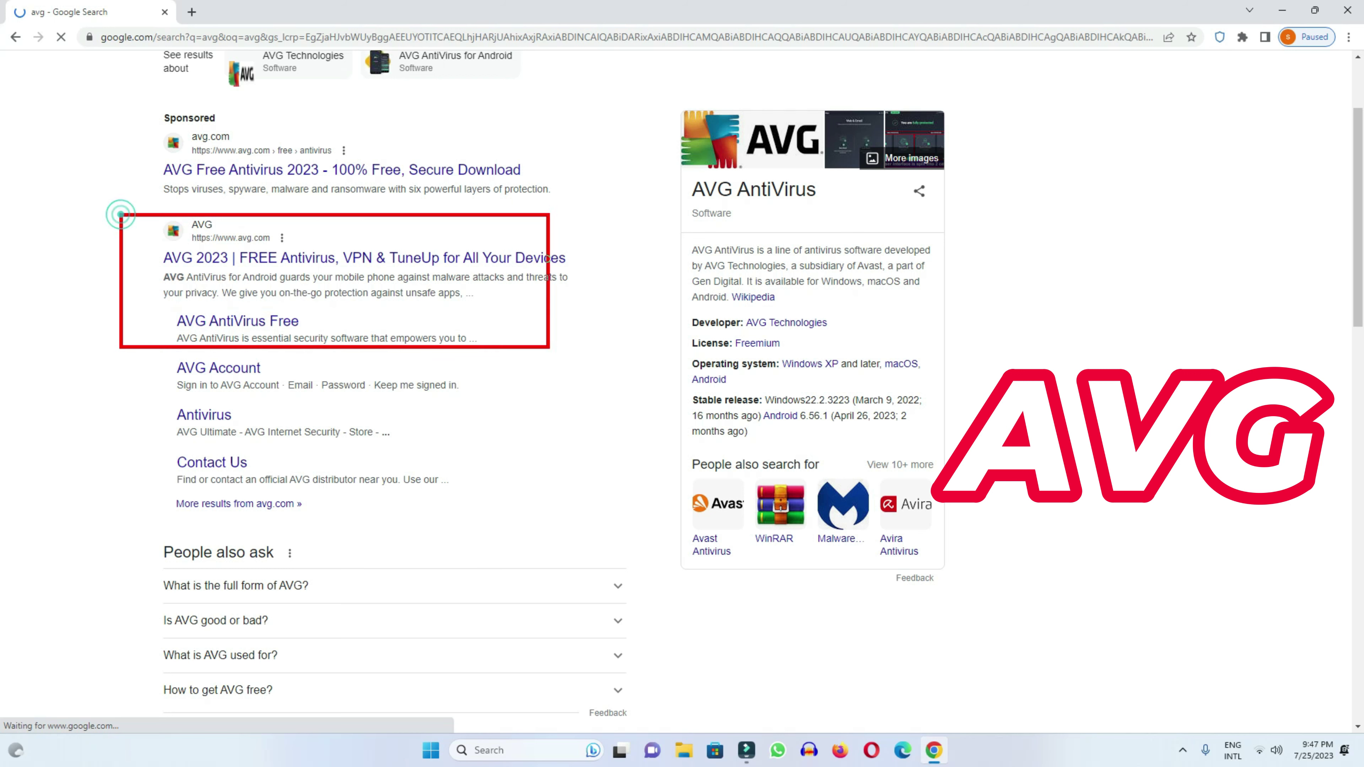
{"action": "left_click", "coordinate": [266, 258]}
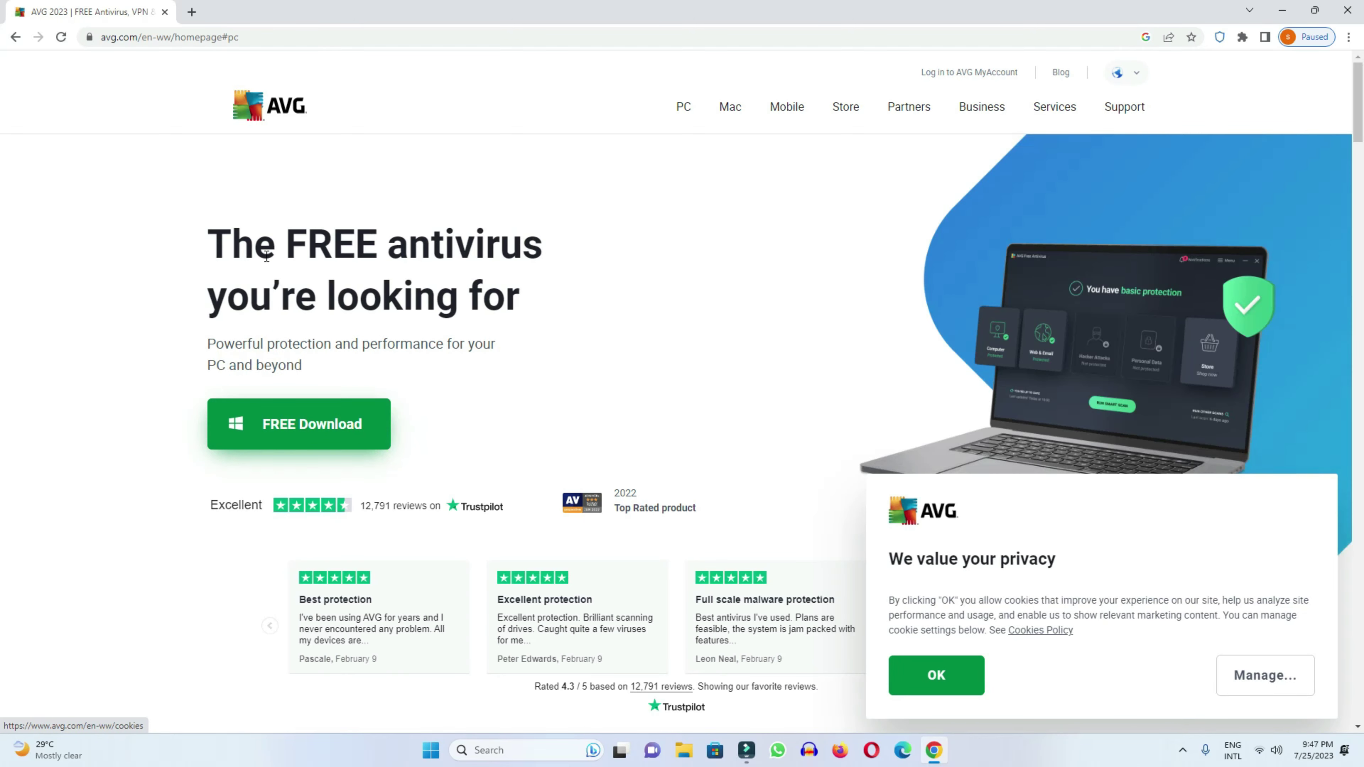
- Look over the AVG homepage and download the free Windows antivirus installer
{"action": "scroll", "coordinate": [3, 322], "scroll_direction": "down", "scroll_amount": 15}
{"action": "scroll", "coordinate": [3, 336], "scroll_direction": "up", "scroll_amount": 15}
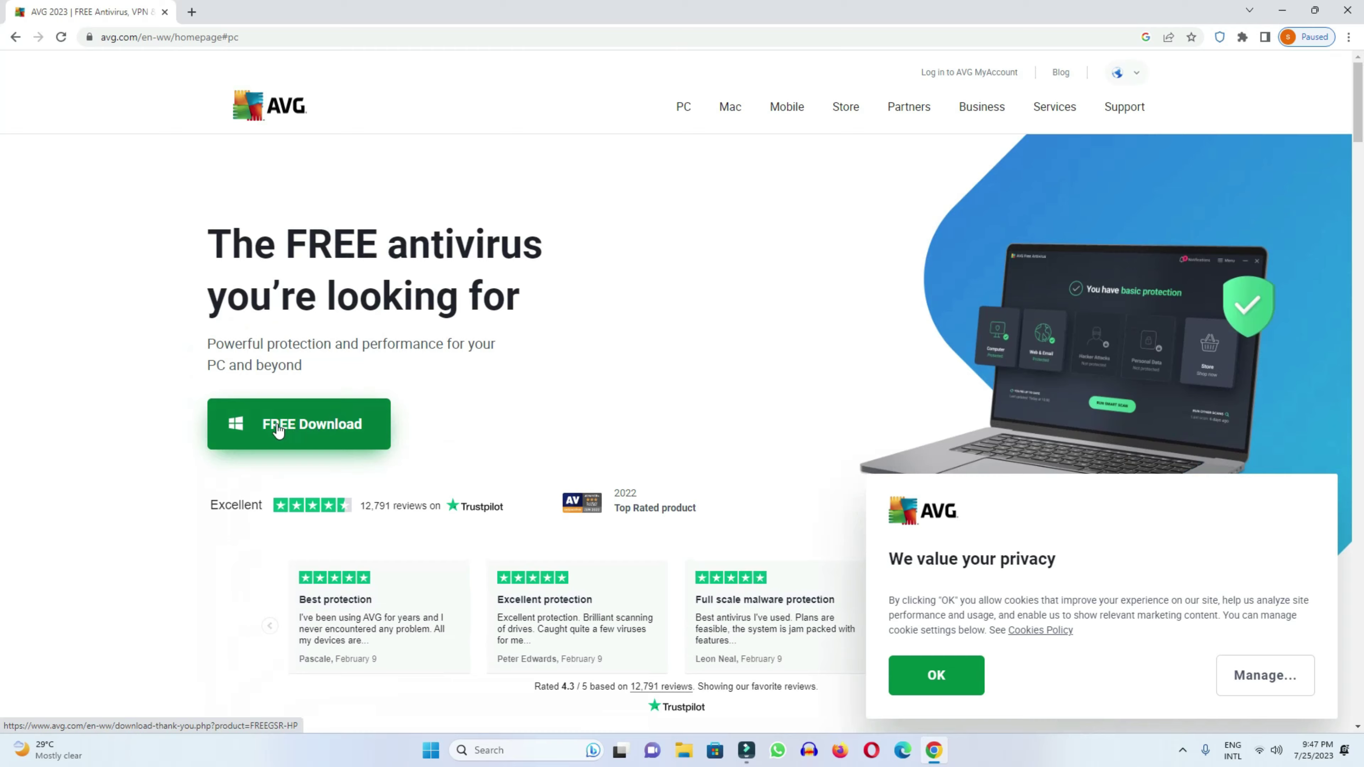
{"action": "left_click", "coordinate": [278, 430]}
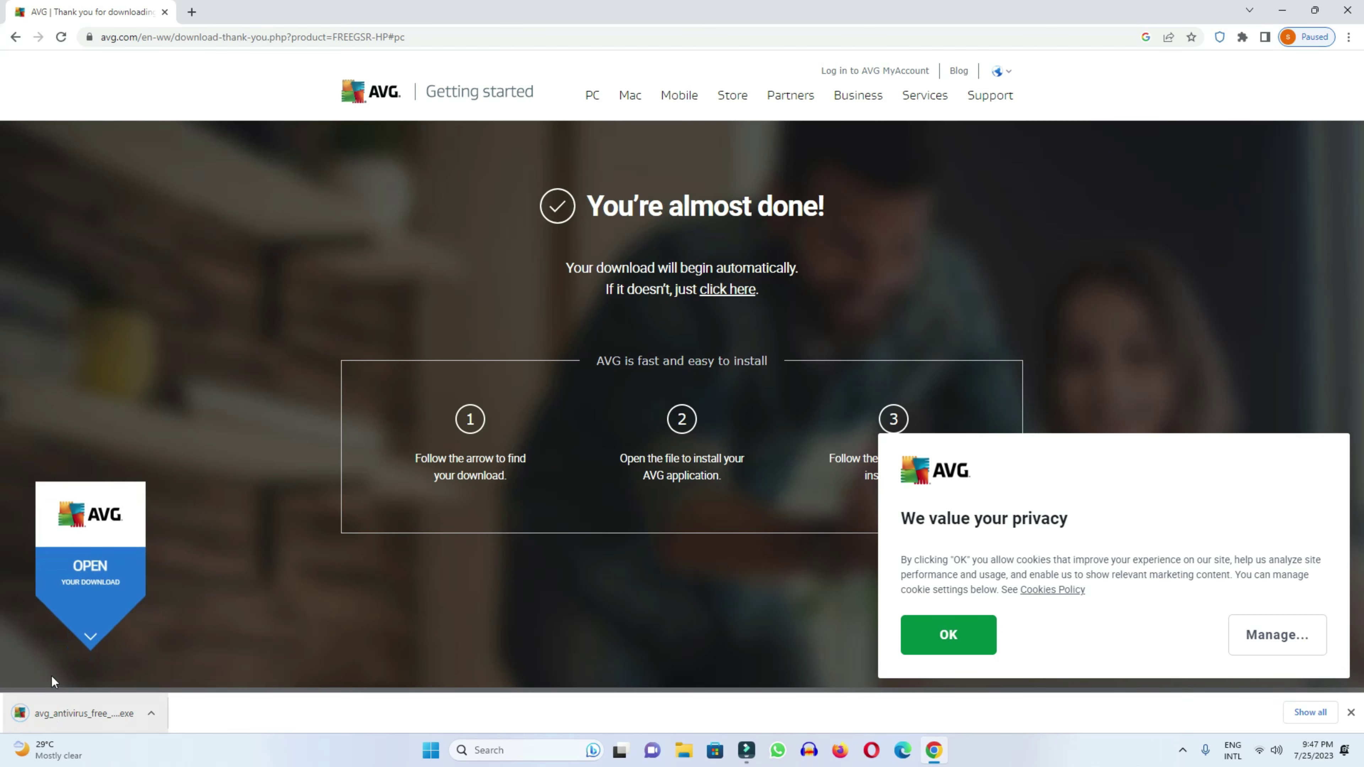
- Run the downloaded AVG installer, minimize the browser, and install AVG AntiVirus Free with the default options
{"action": "left_click", "coordinate": [69, 713]}
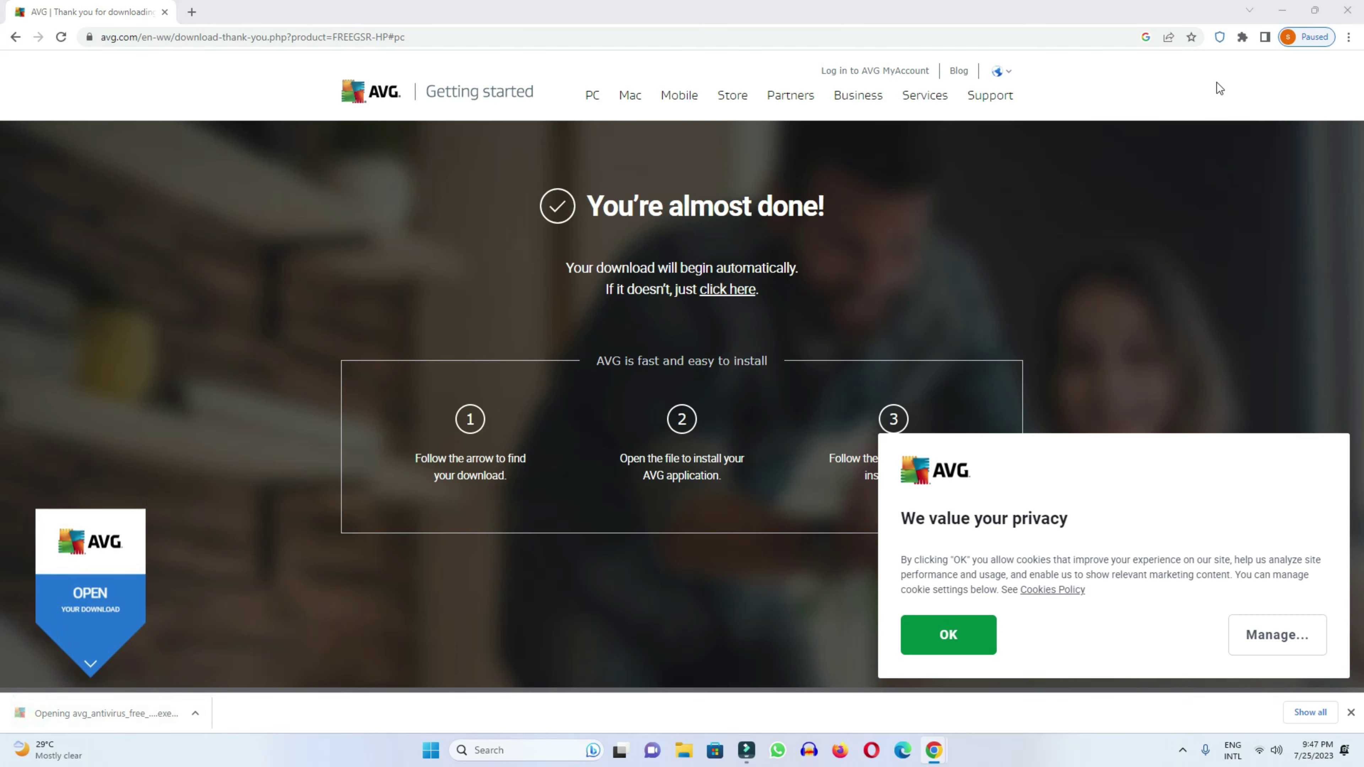
{"action": "left_click", "coordinate": [1282, 10]}
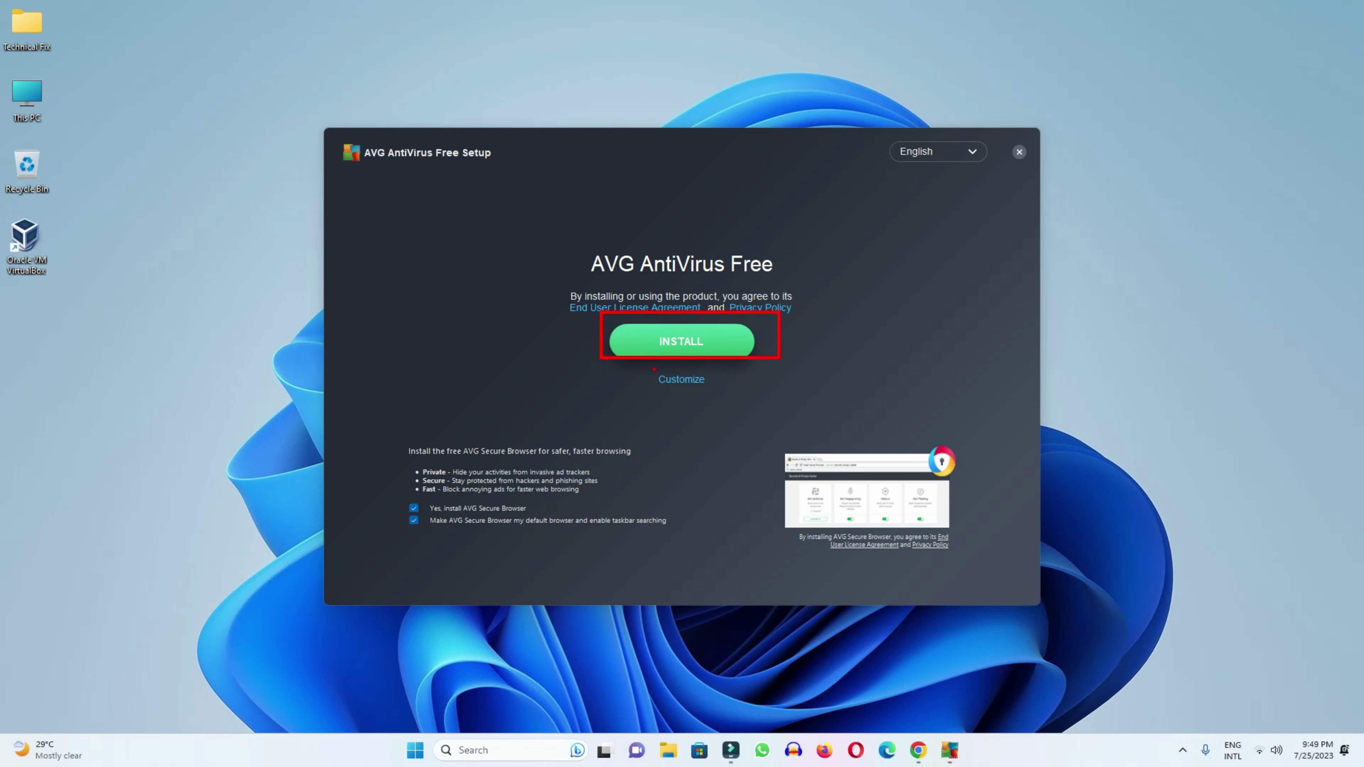
{"action": "left_click", "coordinate": [696, 383]}
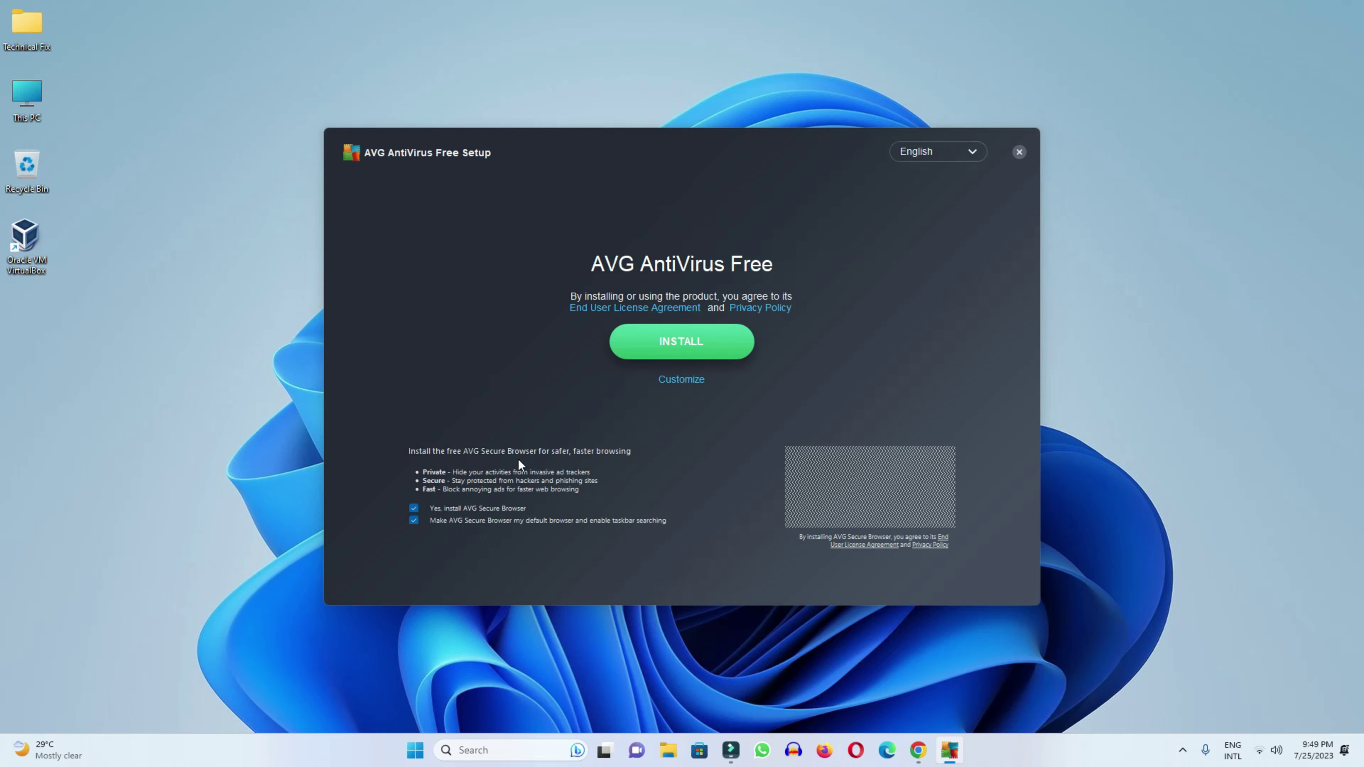
{"action": "left_click", "coordinate": [682, 348]}
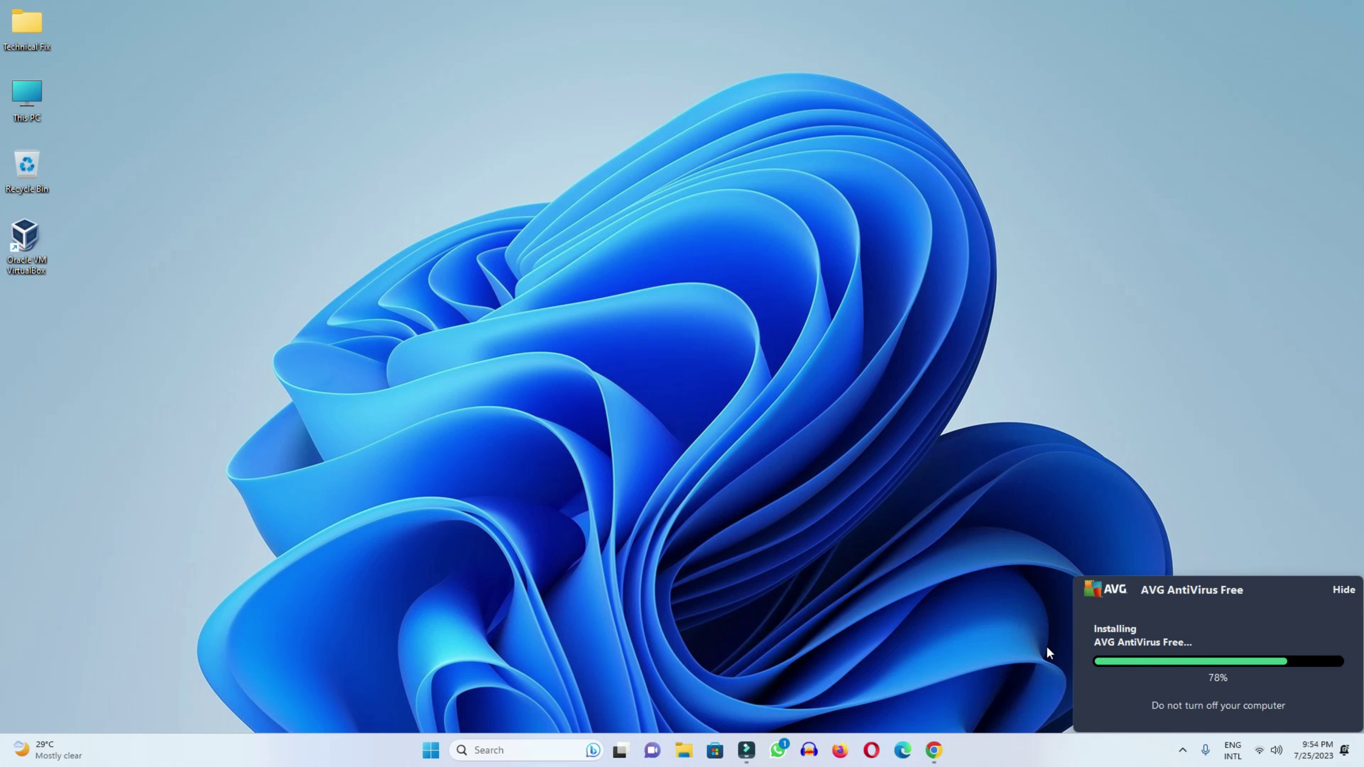
{"action": "mouse_move", "coordinate": [1112, 663]}
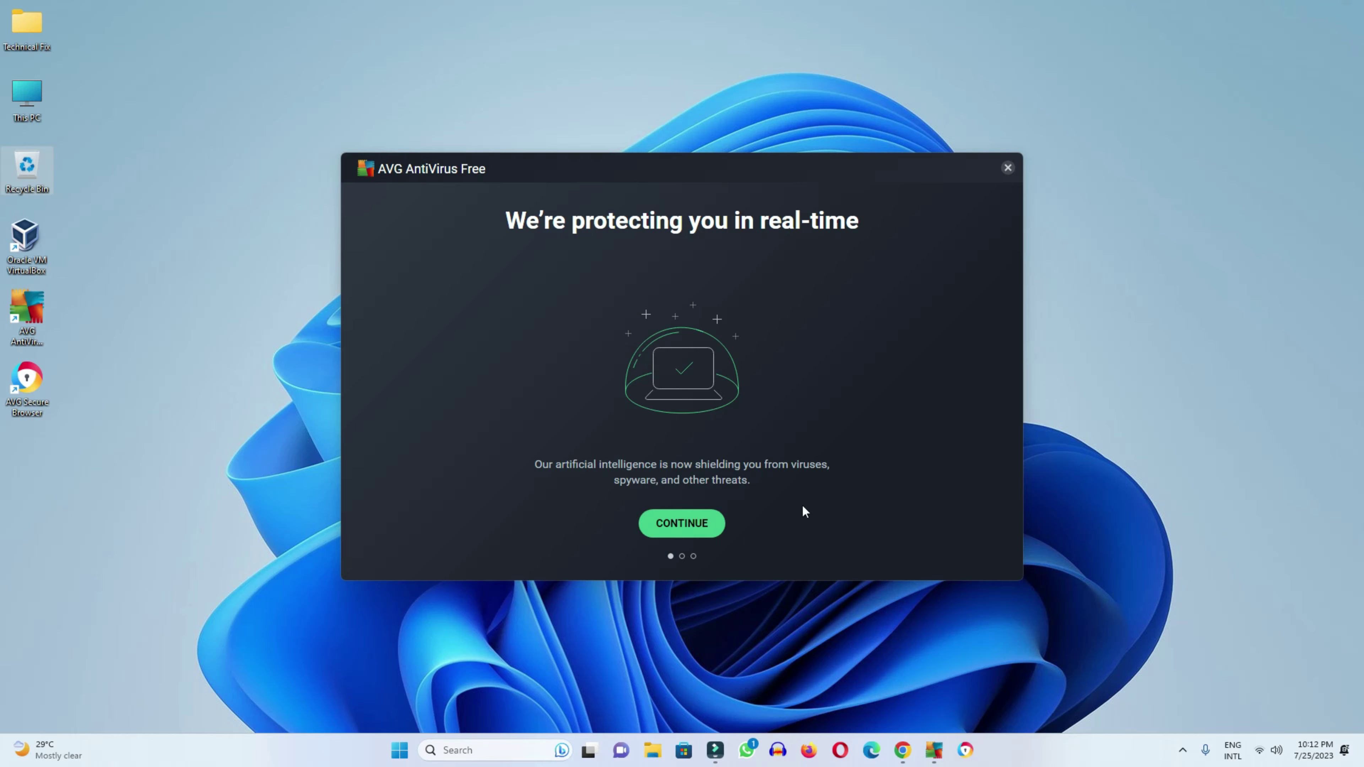
- Go through the welcome screens, continue with the free version, and run the first scan
{"action": "left_click", "coordinate": [692, 525]}
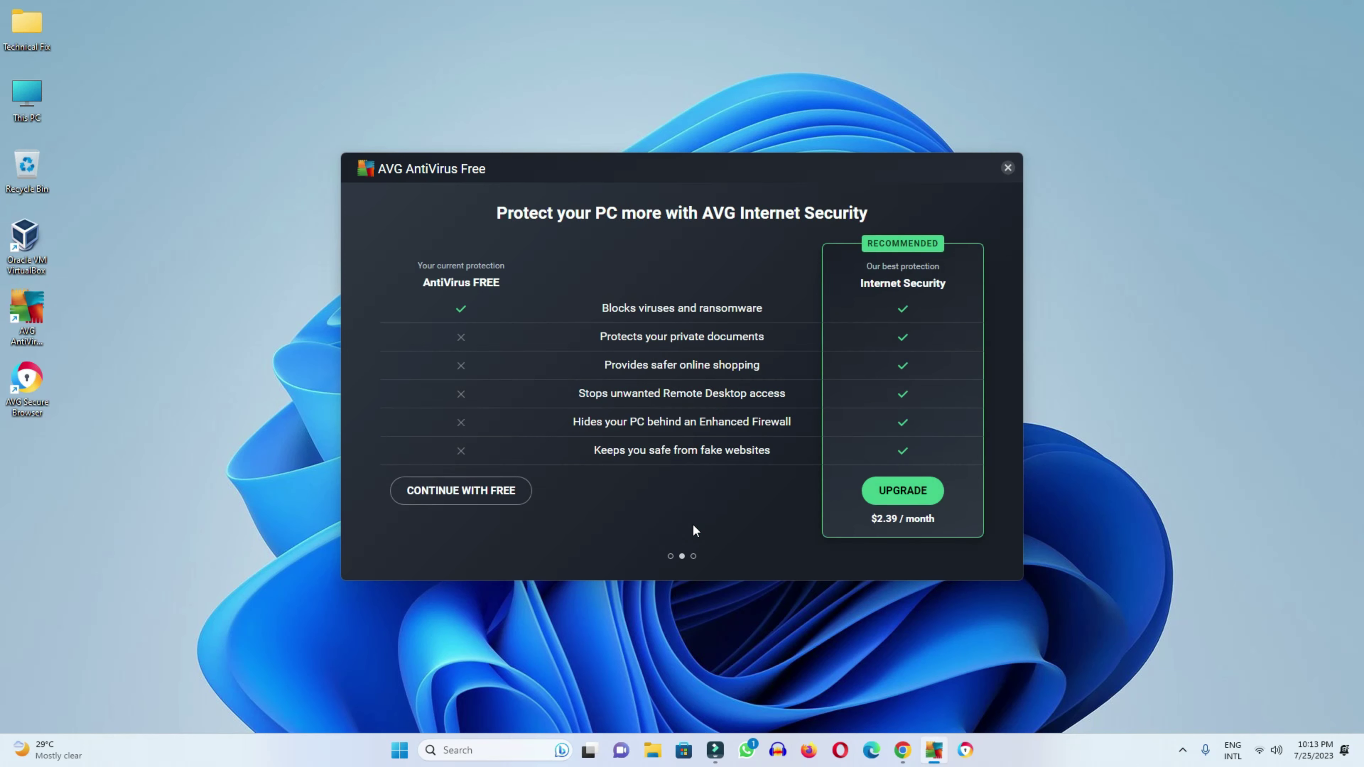
{"action": "left_click", "coordinate": [436, 491]}
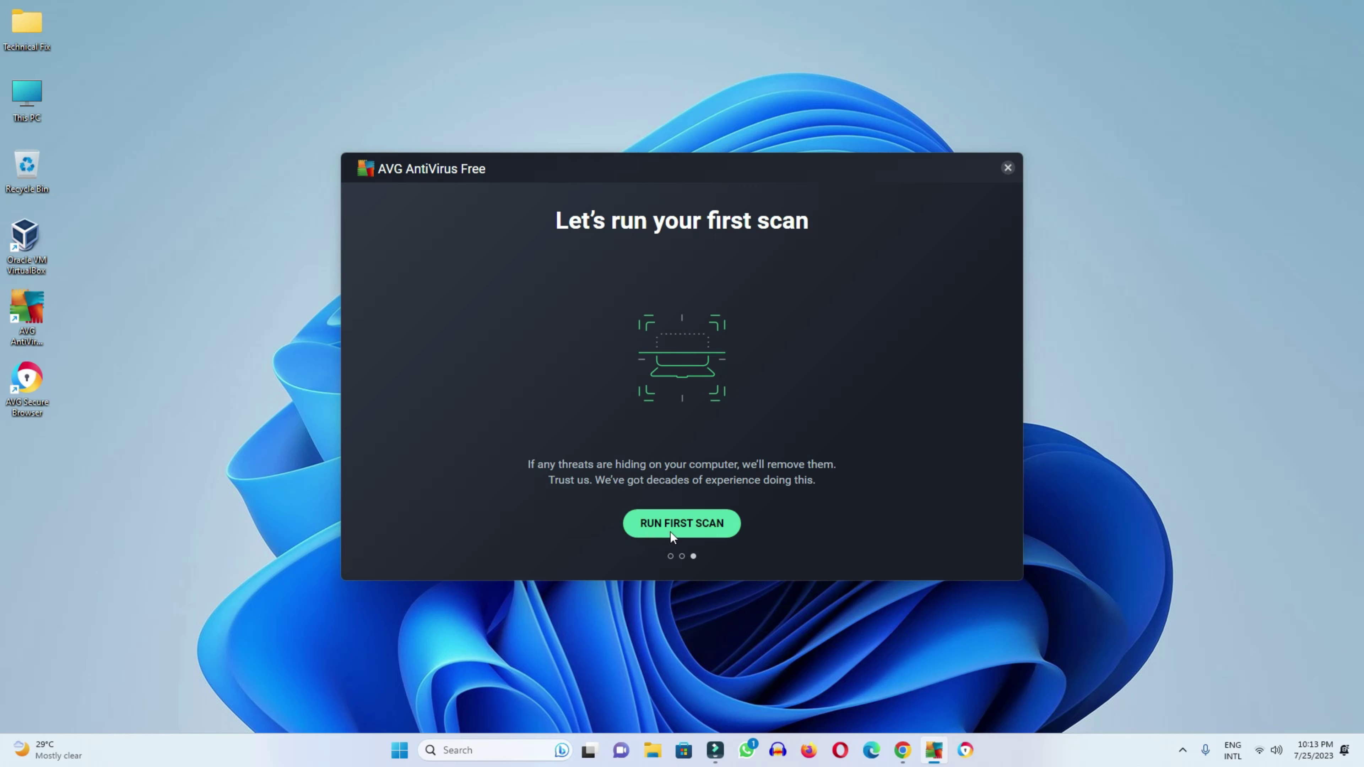
{"action": "left_click", "coordinate": [700, 528]}
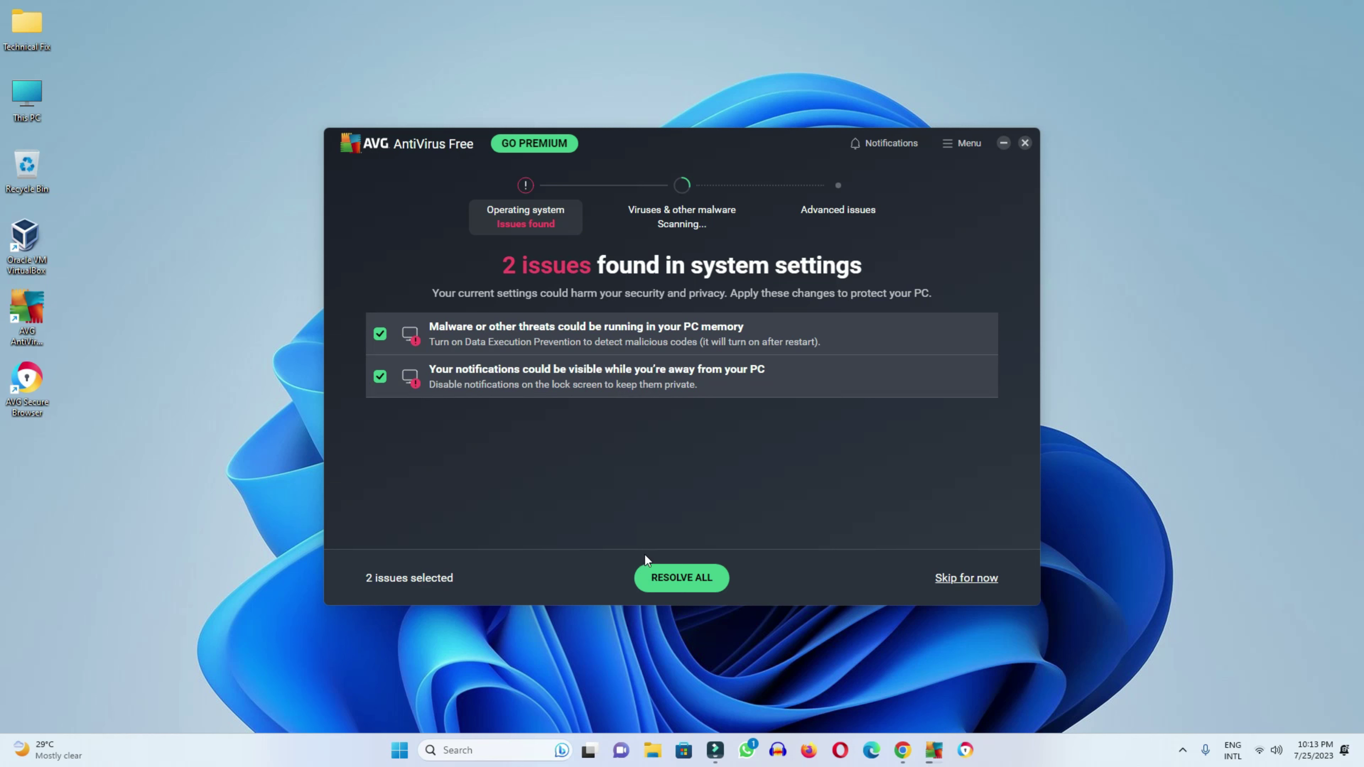
- Resolve all system settings issues from the scan and continue past the malware results to the advanced issues
{"action": "left_click", "coordinate": [685, 577]}
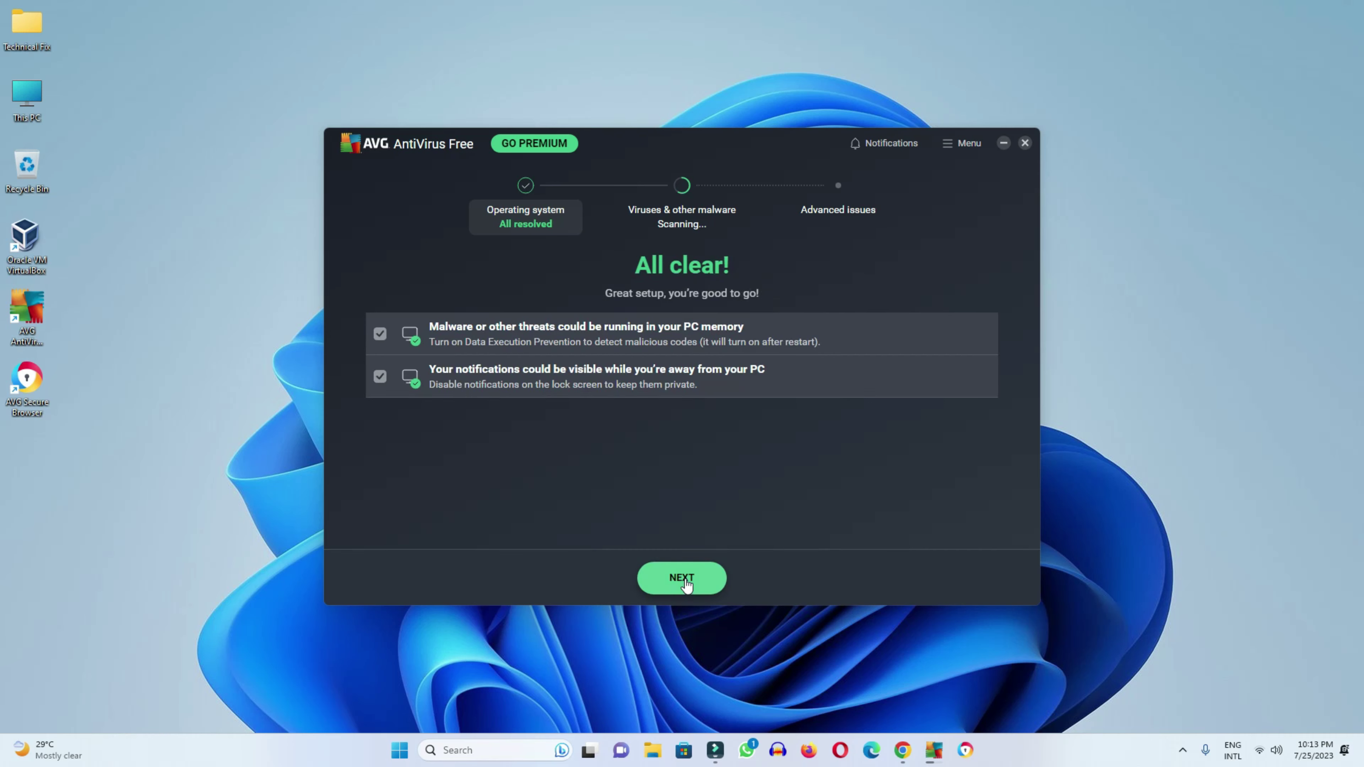
{"action": "left_click", "coordinate": [685, 579]}
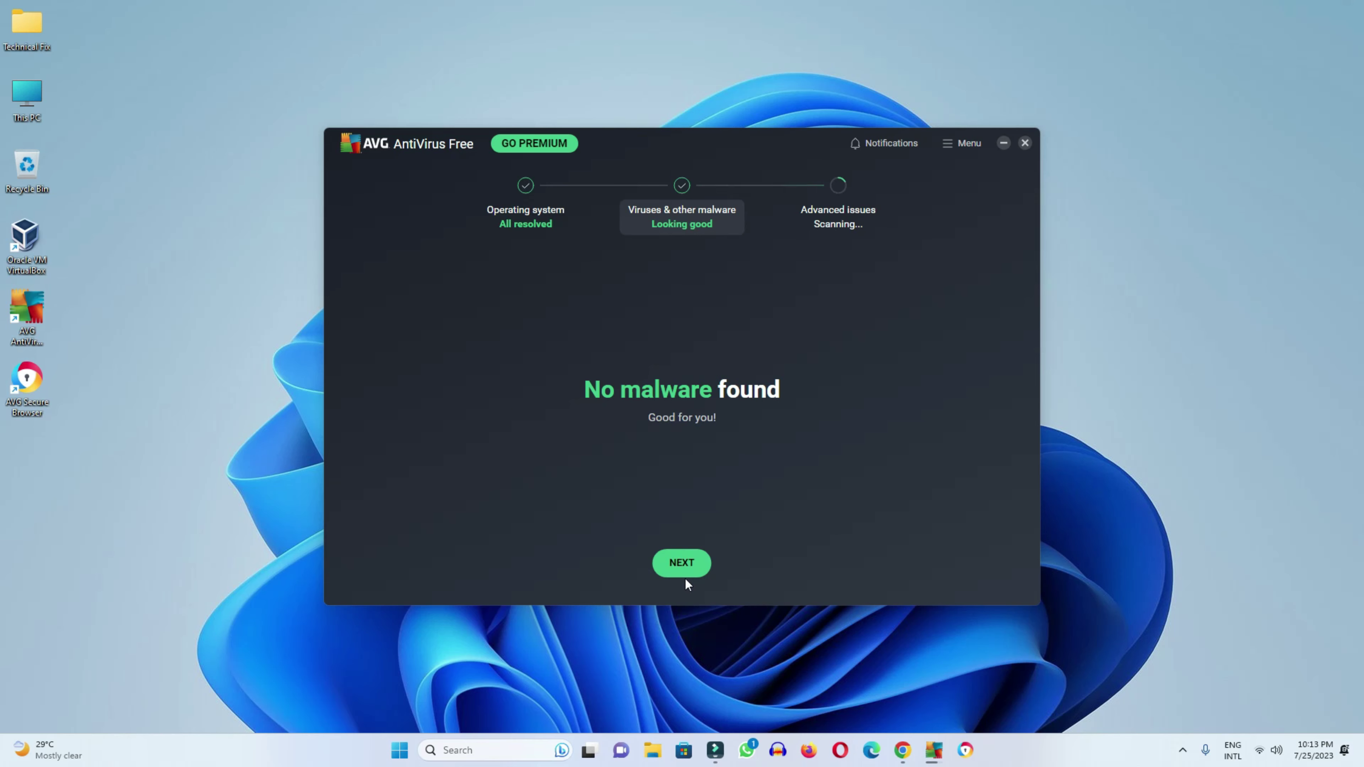
{"action": "left_click", "coordinate": [682, 570]}
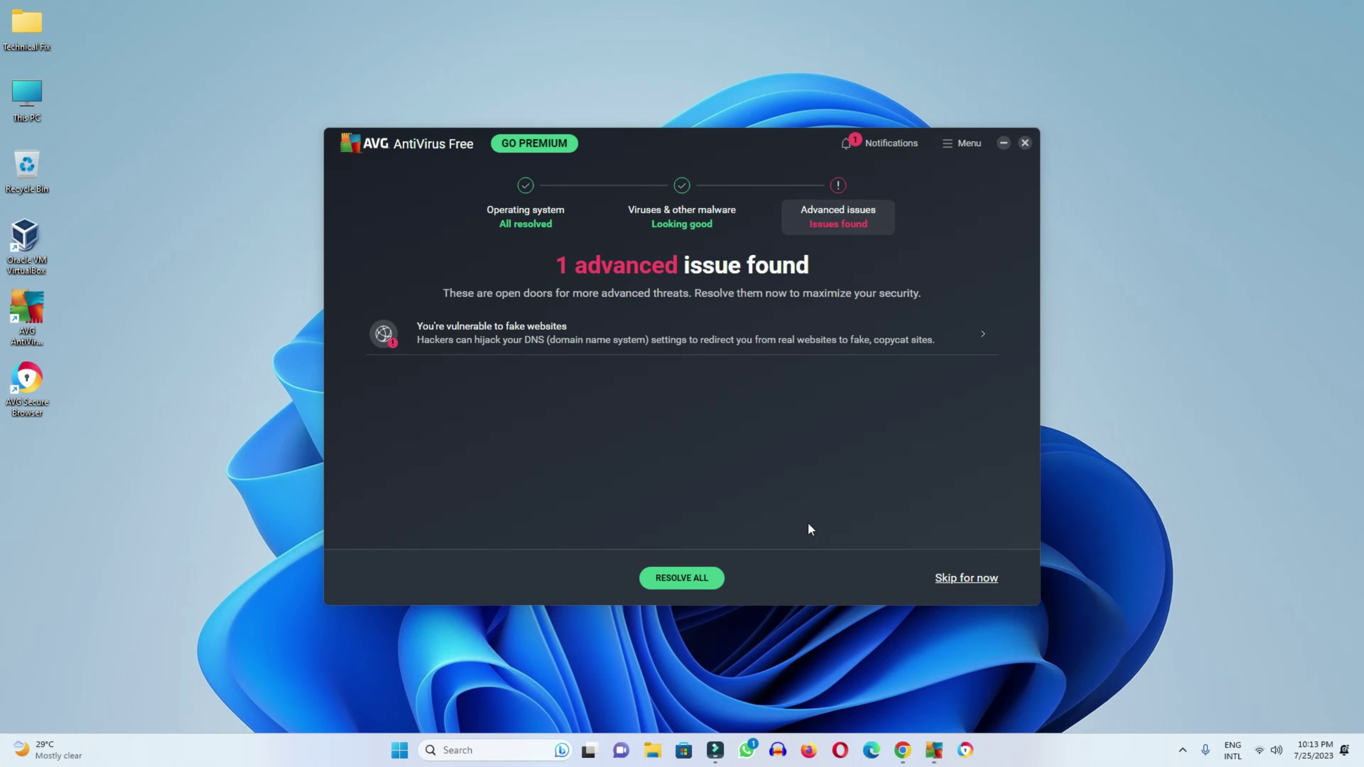
- Try to resolve the advanced issue, skip the paid upgrade offer, and finish the scan without starting the trial
{"action": "left_click", "coordinate": [695, 578]}
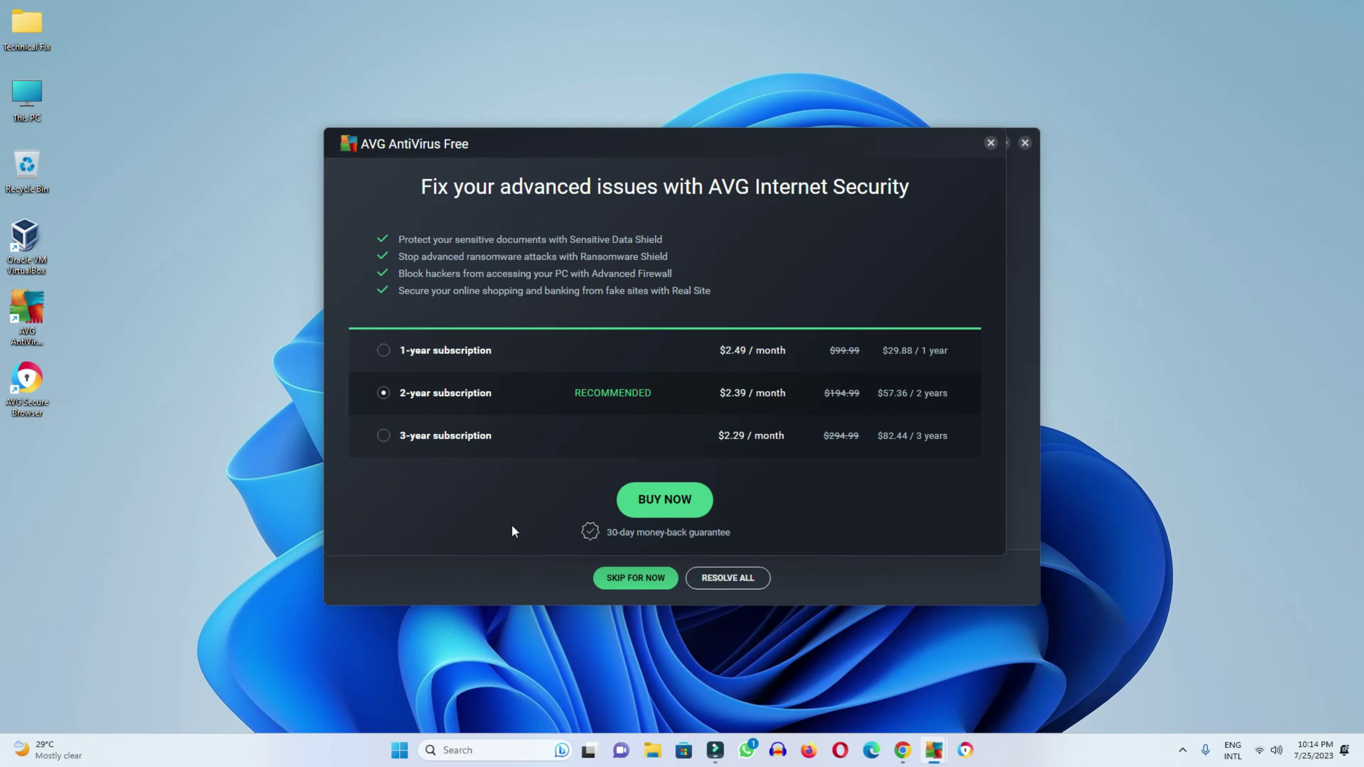
{"action": "left_click", "coordinate": [615, 576]}
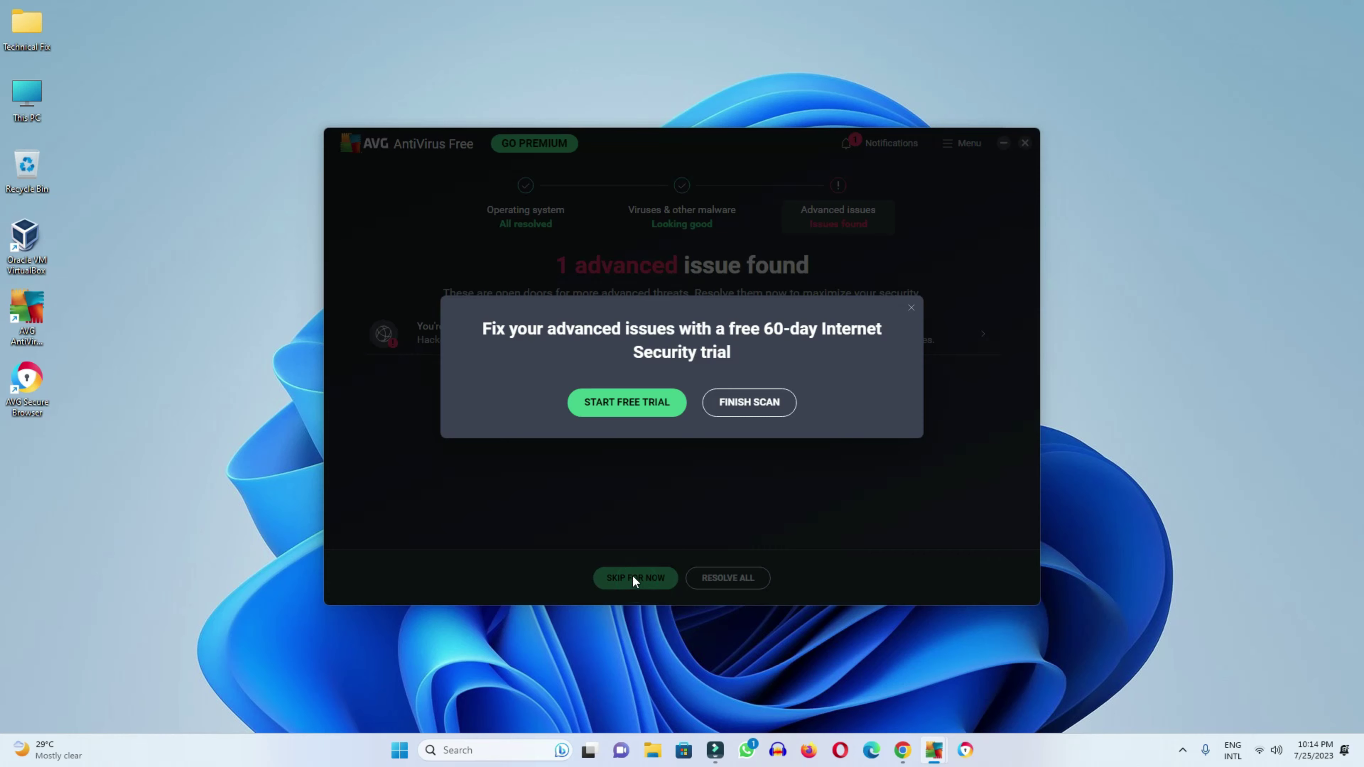
{"action": "left_click", "coordinate": [757, 408]}
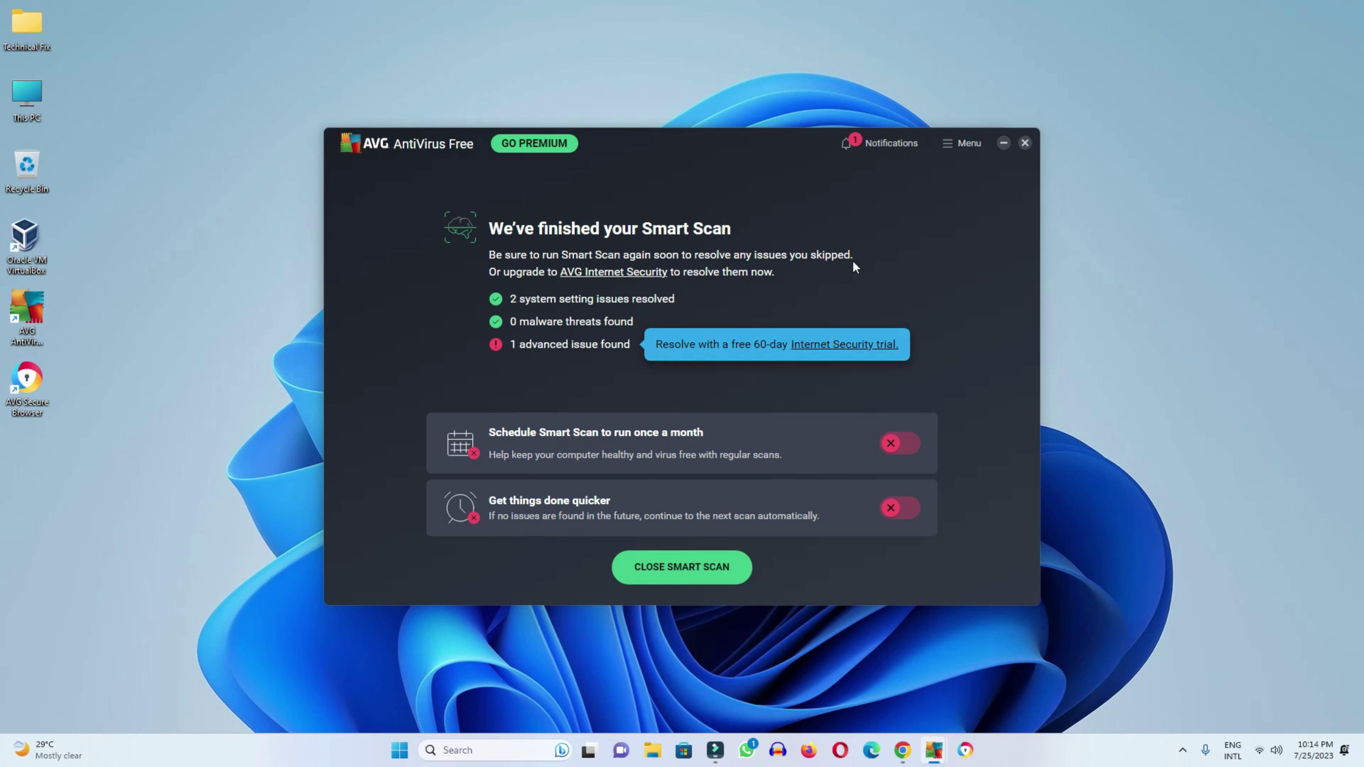
- Open the AVG settings and review the general User Interface, Update, and Blocked & Allowed apps options
{"action": "left_click", "coordinate": [950, 151]}
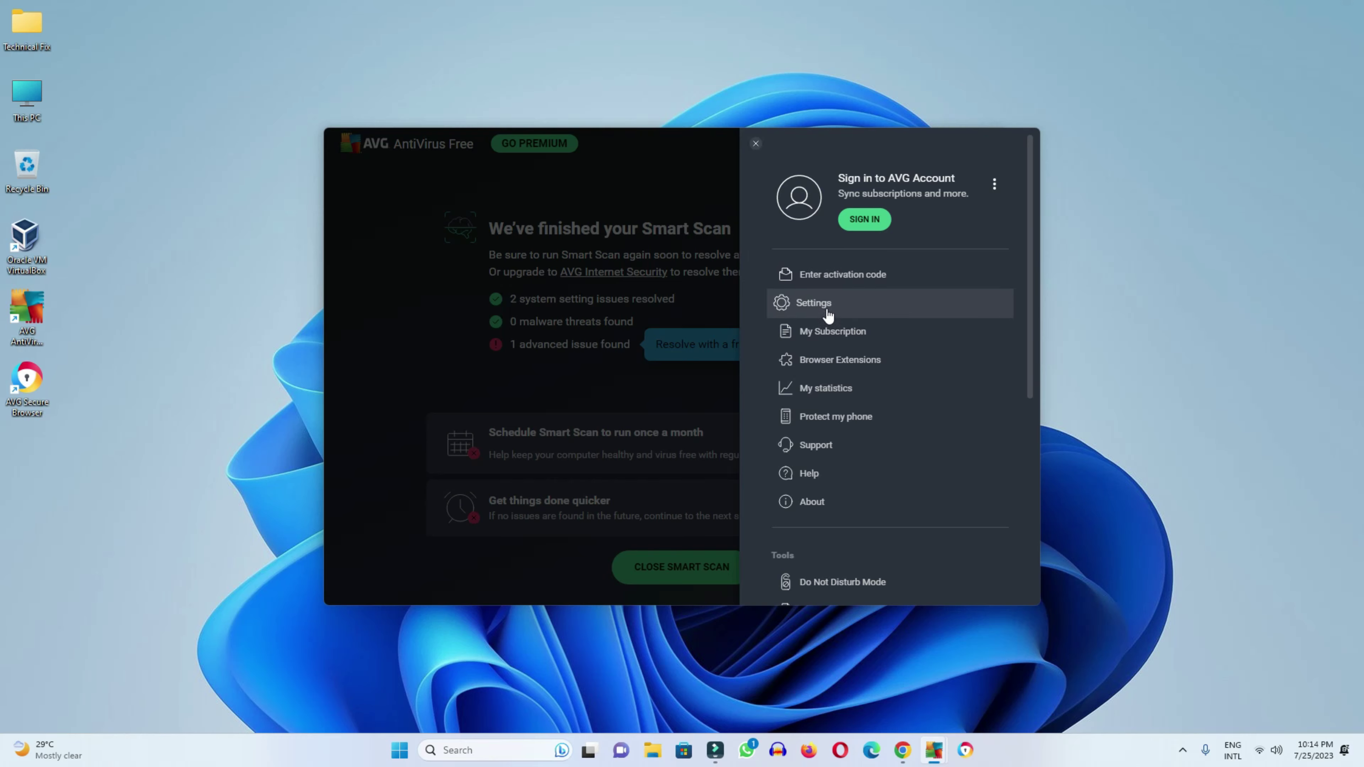
{"action": "left_click", "coordinate": [813, 303]}
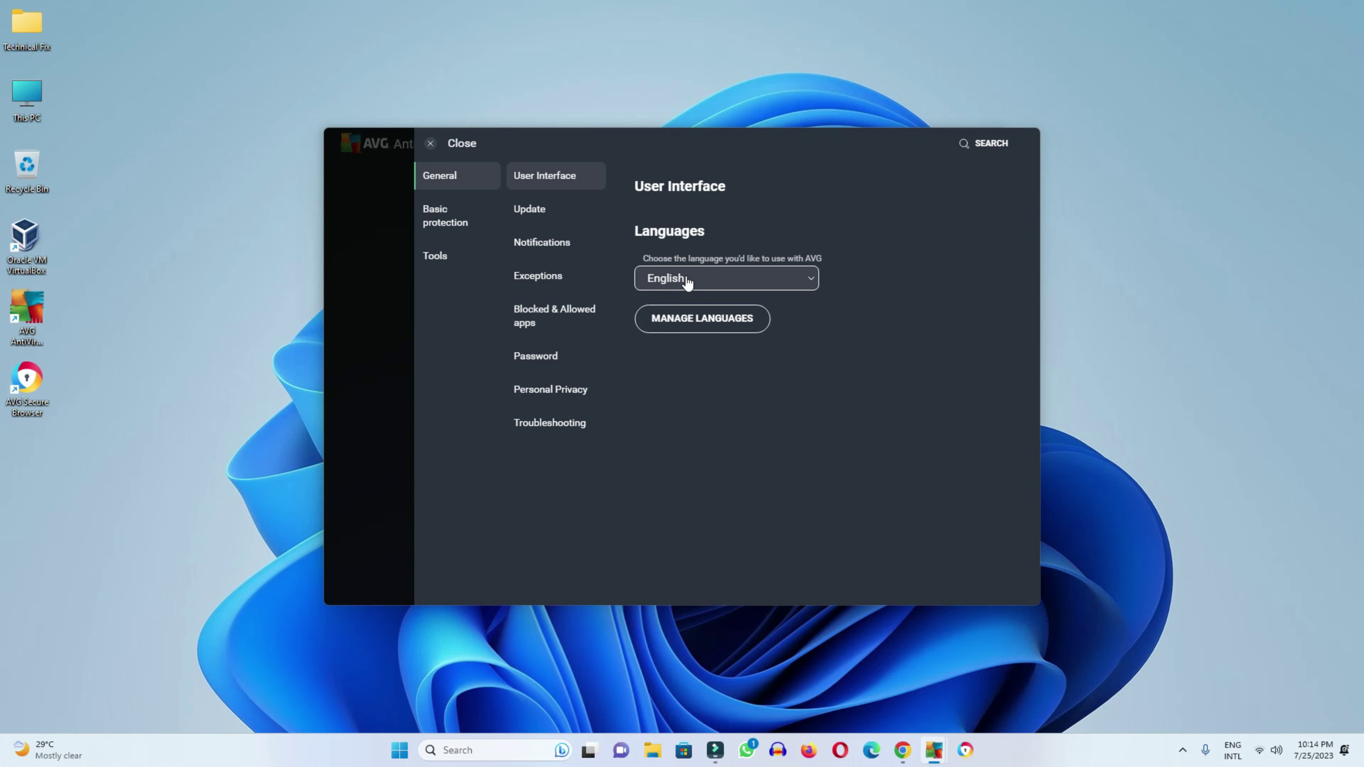
{"action": "left_click", "coordinate": [531, 209]}
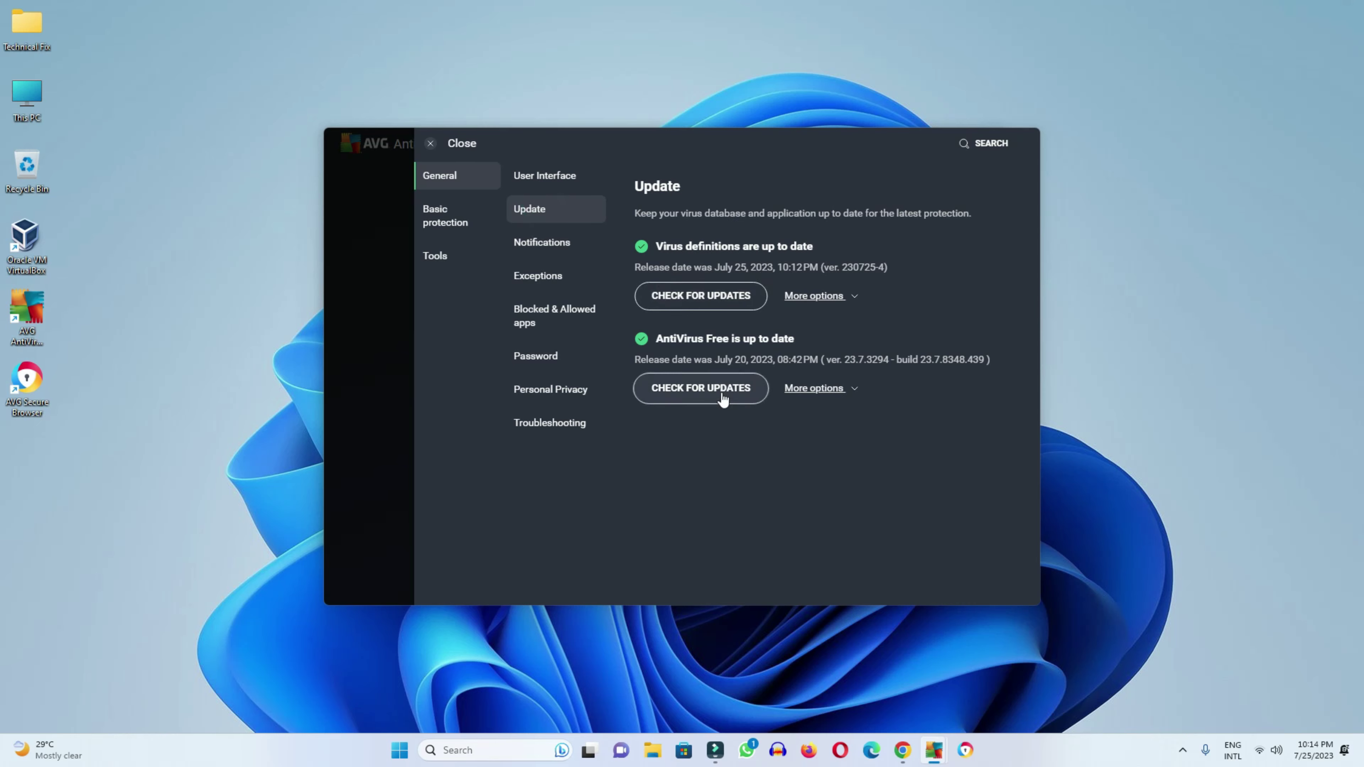
{"action": "left_click", "coordinate": [545, 310]}
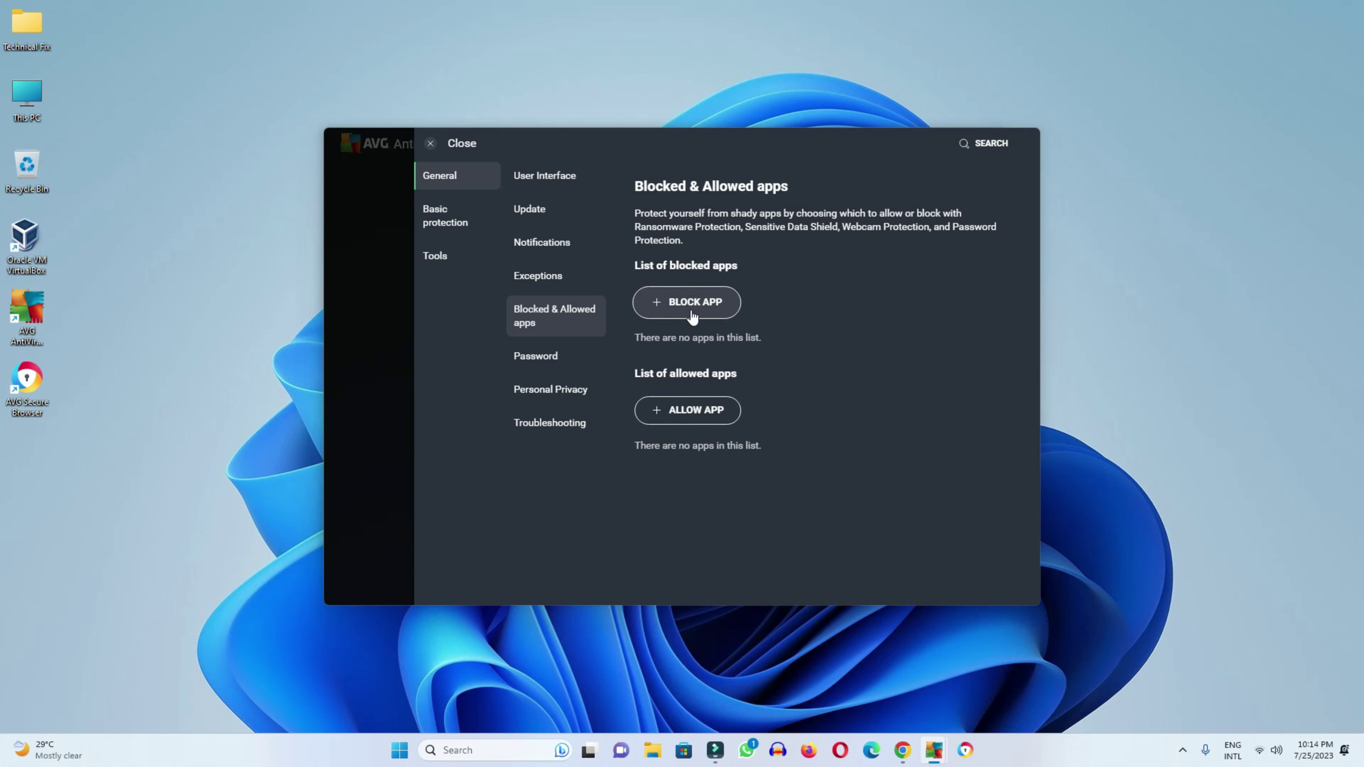
- View the password protection setup without creating a password, and look at the Personal Privacy and Troubleshooting settings
{"action": "left_click", "coordinate": [560, 355]}
{"action": "left_click", "coordinate": [682, 253]}
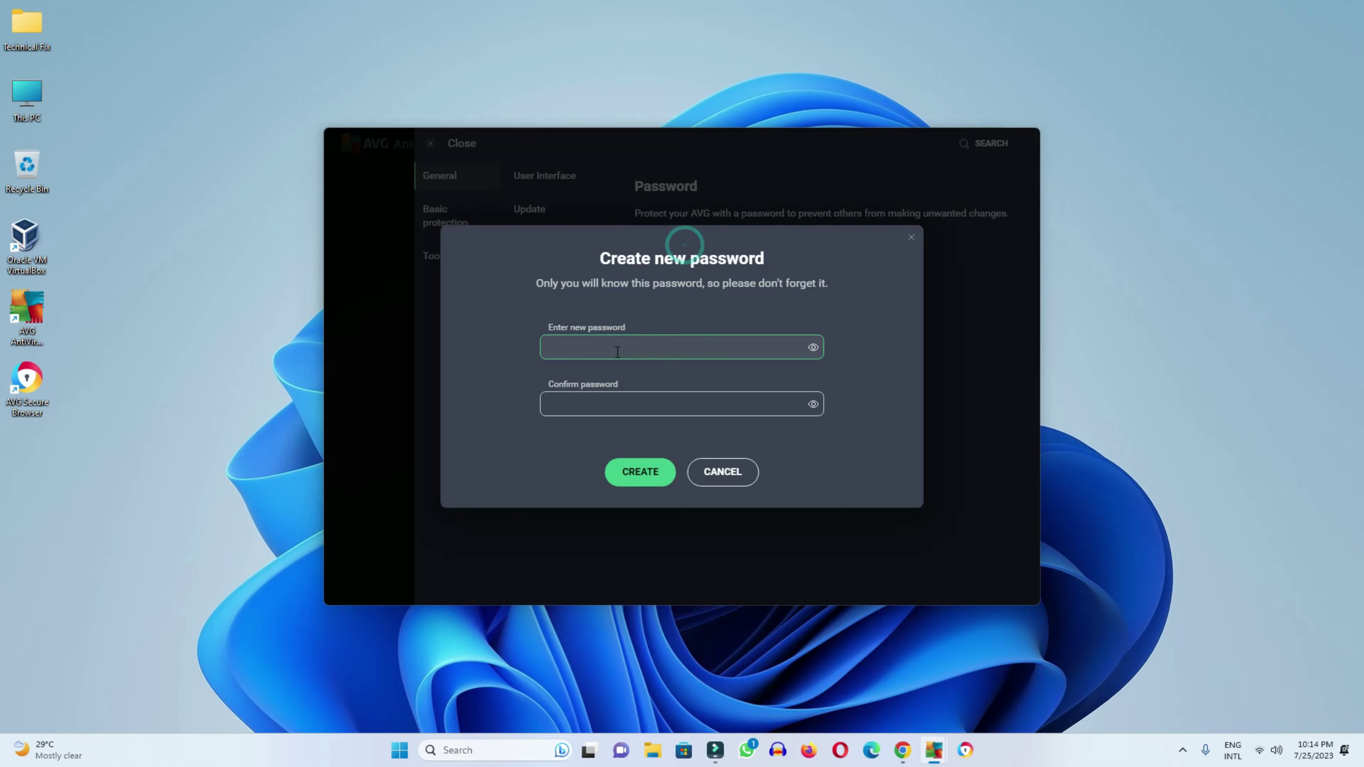
{"action": "left_click", "coordinate": [723, 472]}
{"action": "left_click", "coordinate": [569, 390]}
{"action": "left_click", "coordinate": [561, 424]}
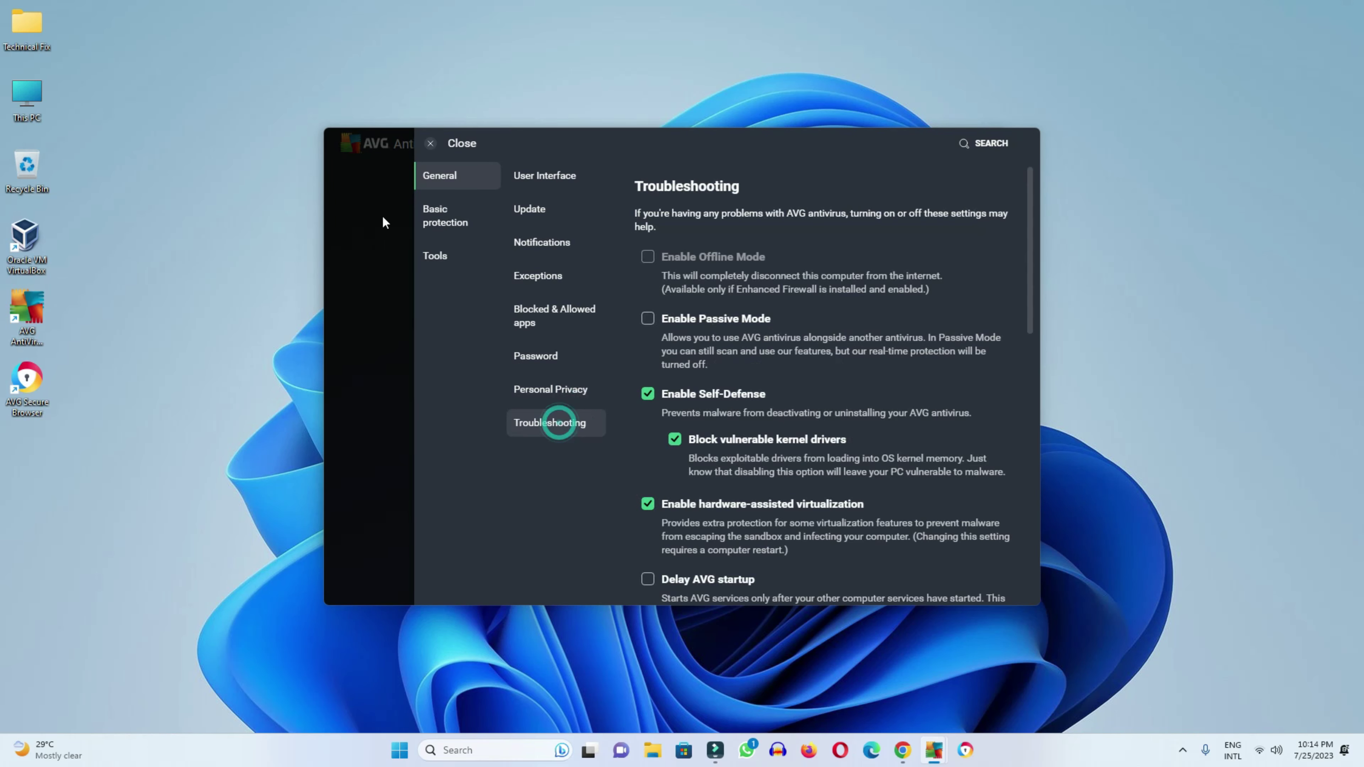
- Review the basic protection settings for Detections, File Shield, Behavior Shield, Web Shield, and Email Shield
{"action": "left_click", "coordinate": [434, 217]}
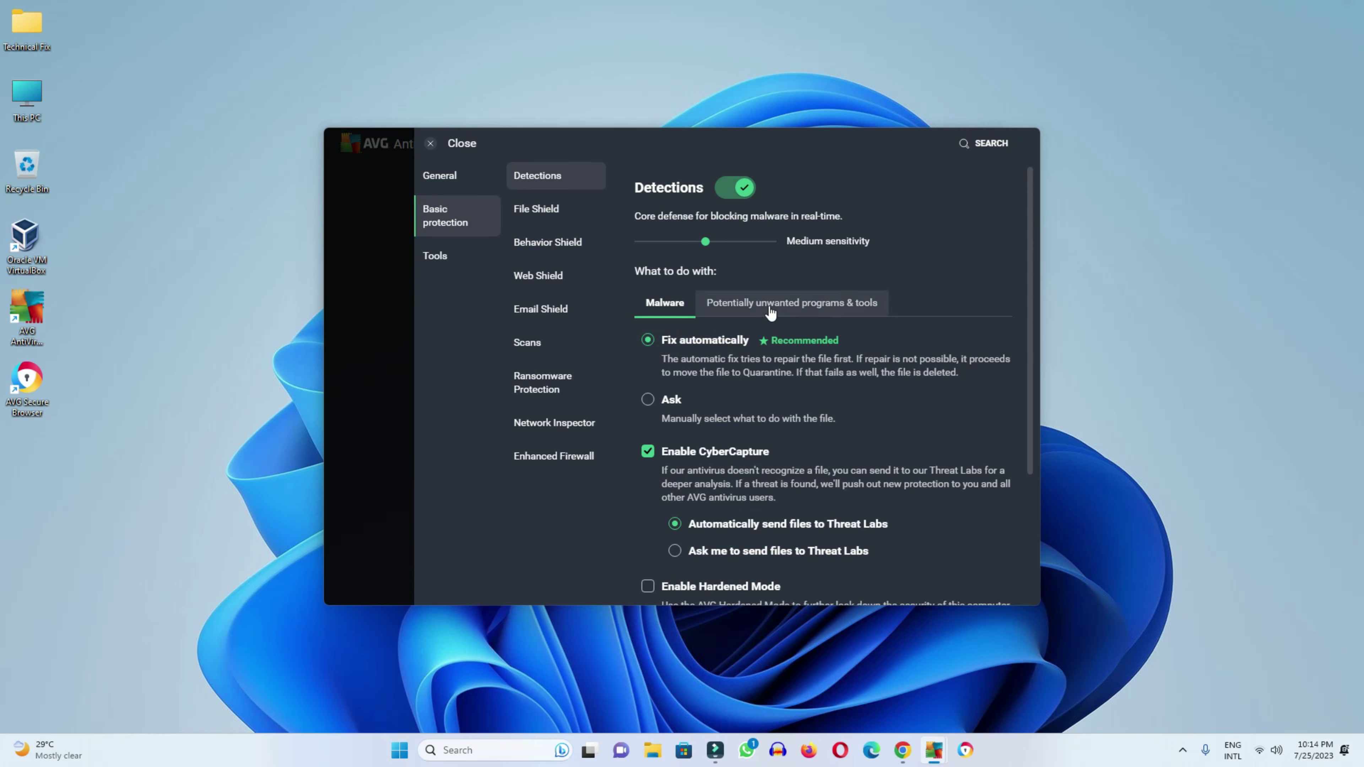
{"action": "scroll", "coordinate": [734, 305], "scroll_direction": "down", "scroll_amount": 4}
{"action": "scroll", "coordinate": [731, 435], "scroll_direction": "up", "scroll_amount": 4}
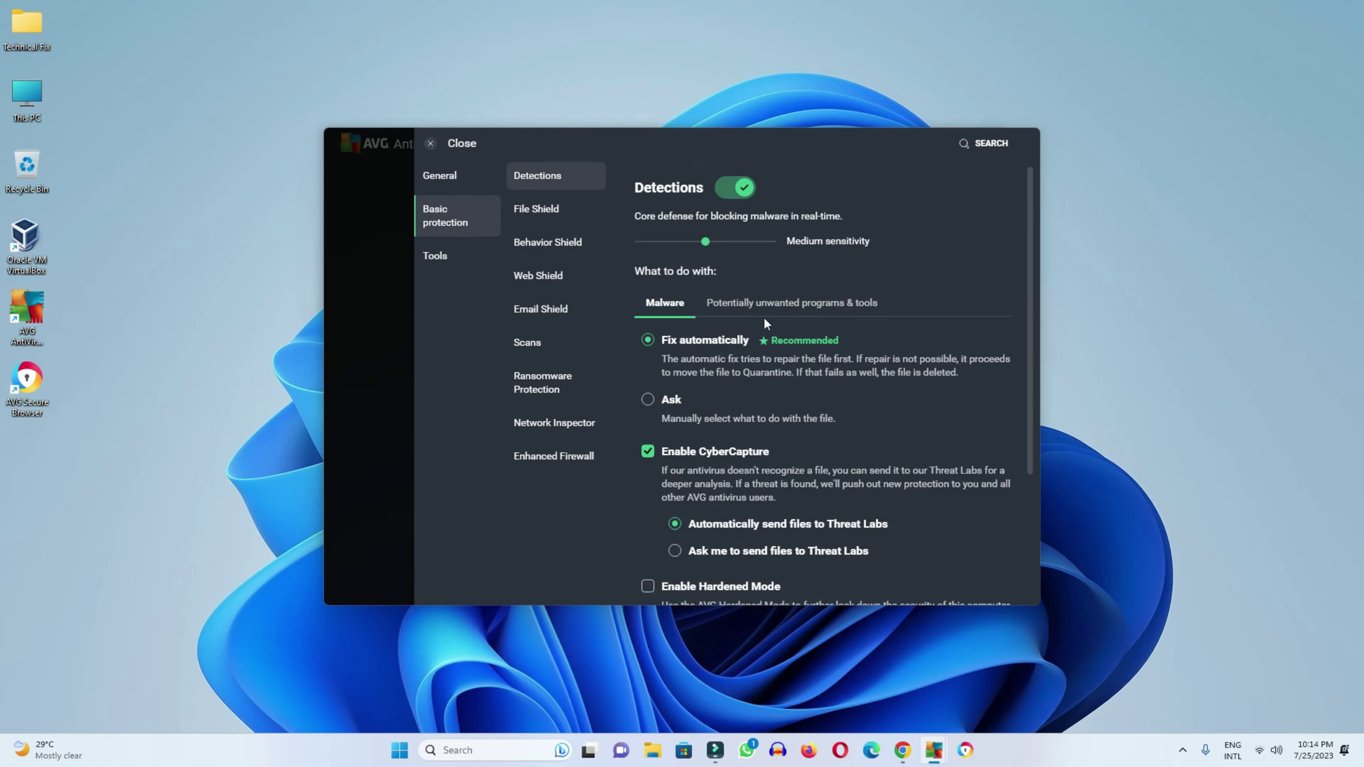
{"action": "left_click", "coordinate": [537, 210]}
{"action": "left_click", "coordinate": [536, 246]}
{"action": "left_click", "coordinate": [537, 276]}
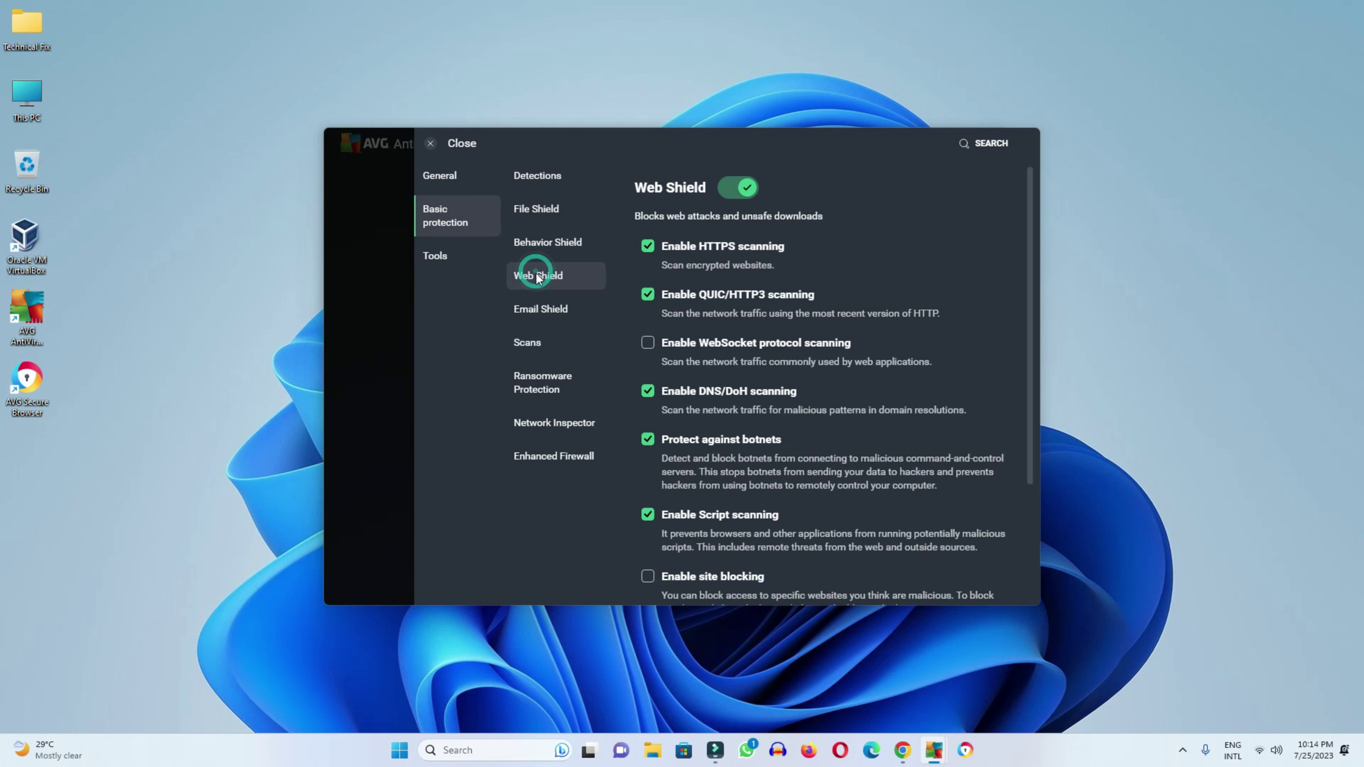
{"action": "left_click", "coordinate": [537, 310]}
- In the Deep Scan settings, enable Scan for Tools and Follow file-system links during scan
{"action": "left_click", "coordinate": [530, 342]}
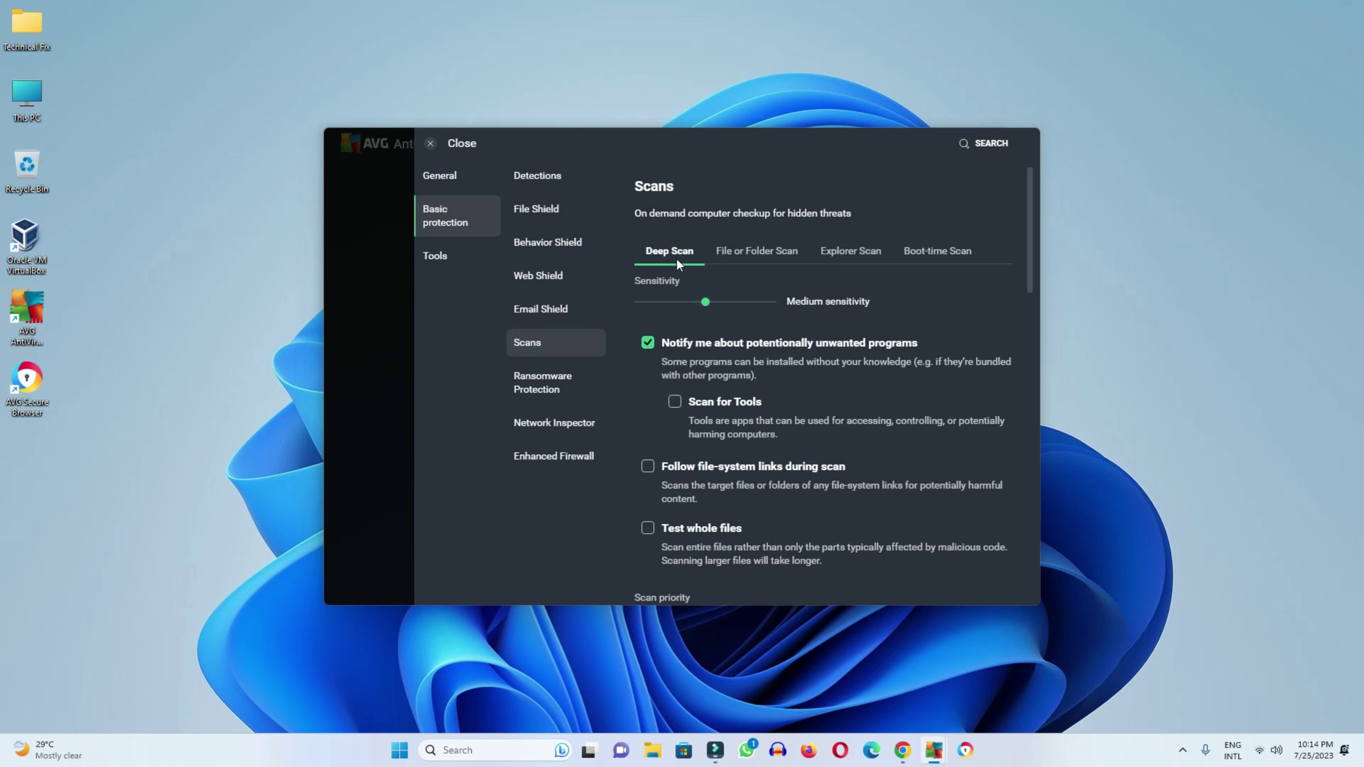
{"action": "left_click", "coordinate": [674, 401]}
{"action": "left_click", "coordinate": [647, 466]}
- Review the File or Folder, Explorer, and Boot-time Scan options, plus the Ransomware Protection, Network Inspector, Enhanced Firewall, and Tools settings
{"action": "left_click", "coordinate": [747, 252]}
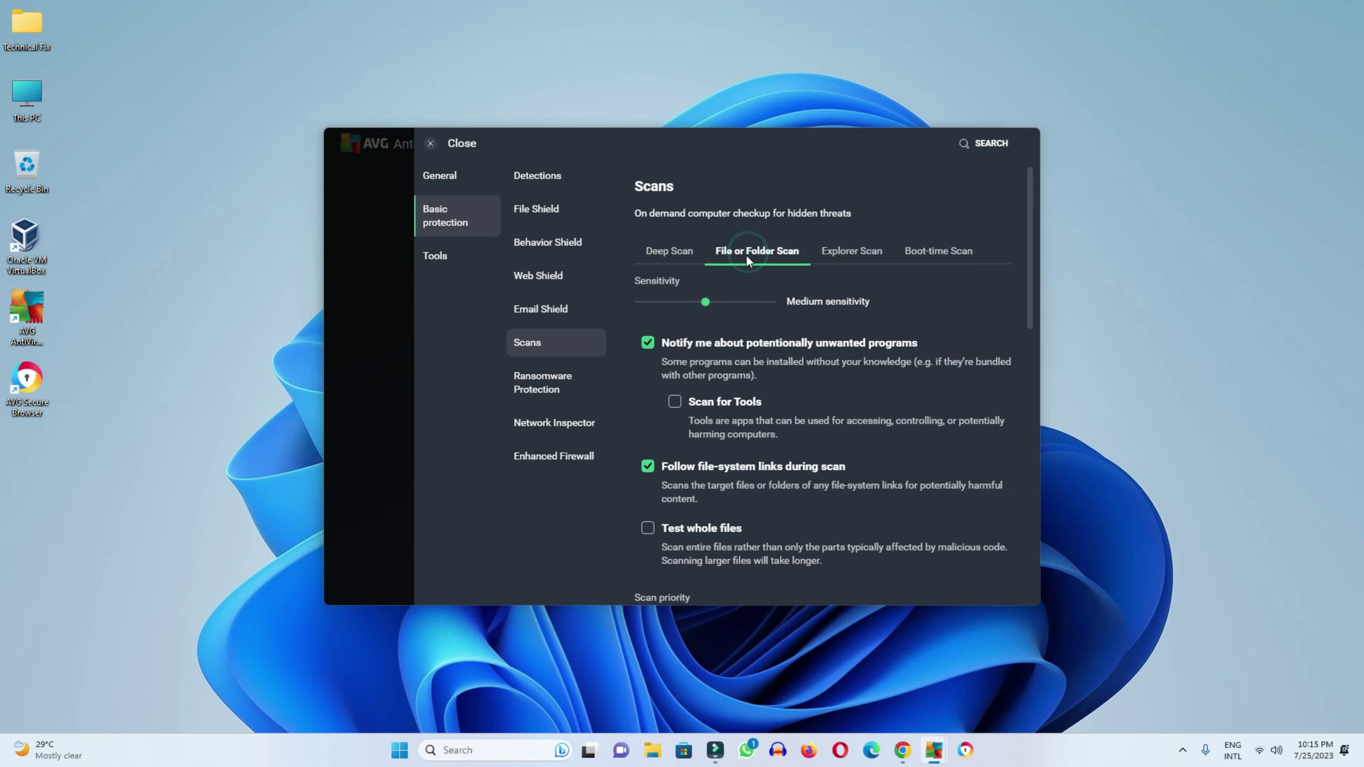
{"action": "left_click", "coordinate": [844, 250]}
{"action": "left_click", "coordinate": [922, 254]}
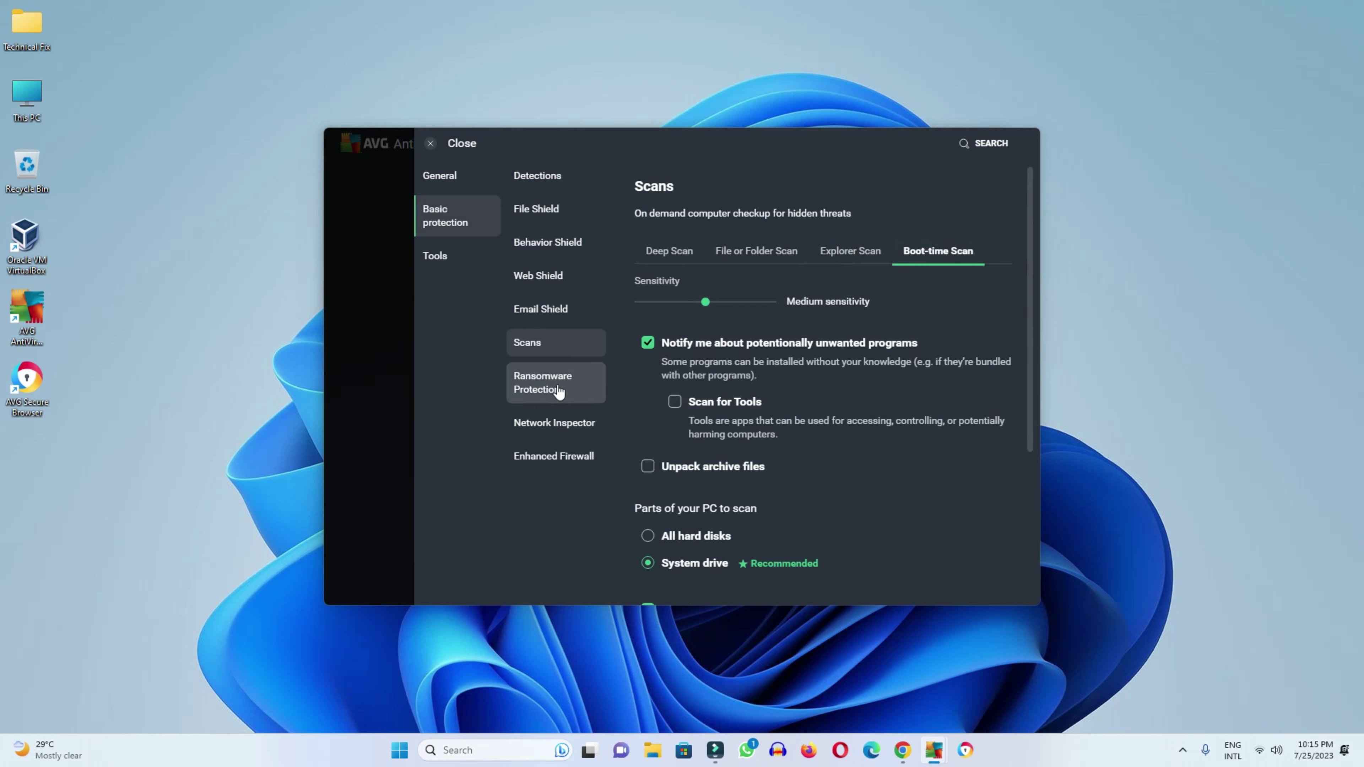
{"action": "left_click", "coordinate": [543, 391]}
{"action": "left_click", "coordinate": [572, 424]}
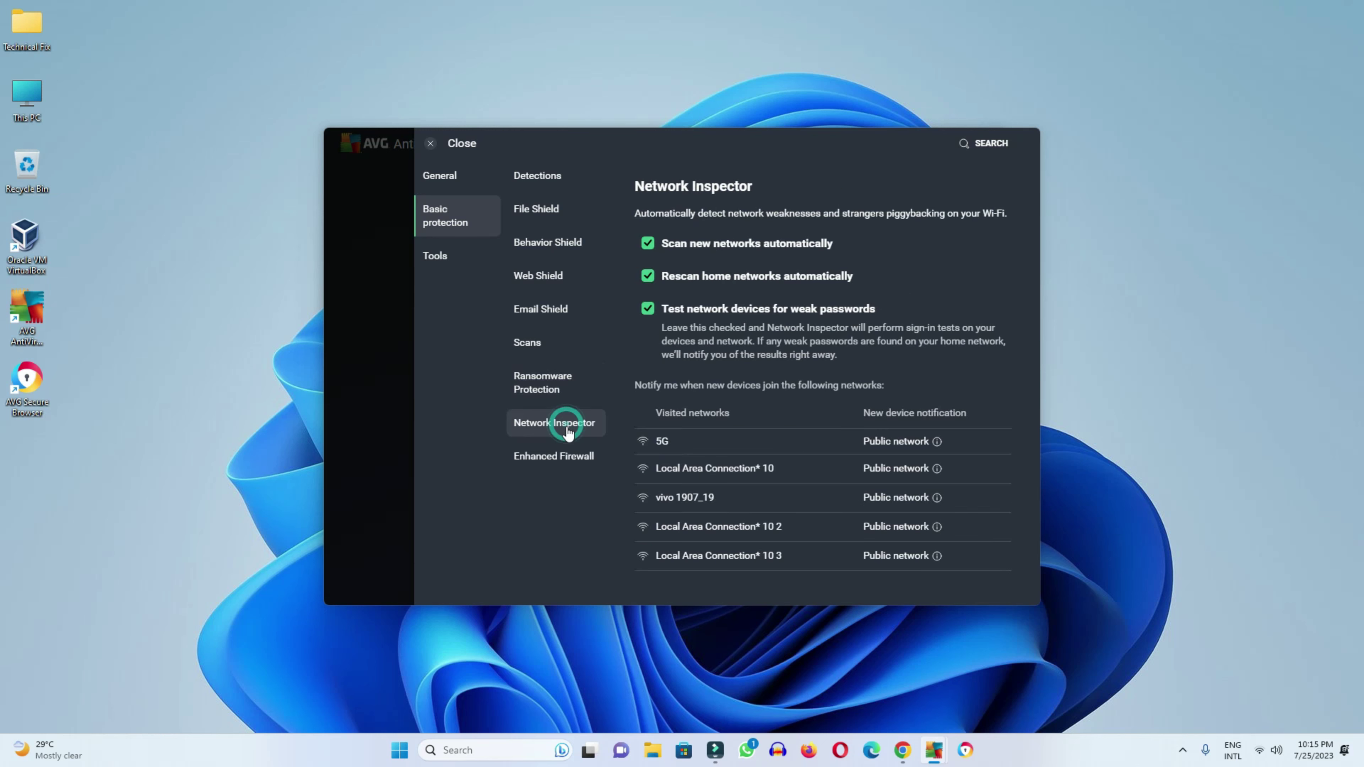
{"action": "left_click", "coordinate": [557, 459]}
{"action": "left_click", "coordinate": [450, 250]}
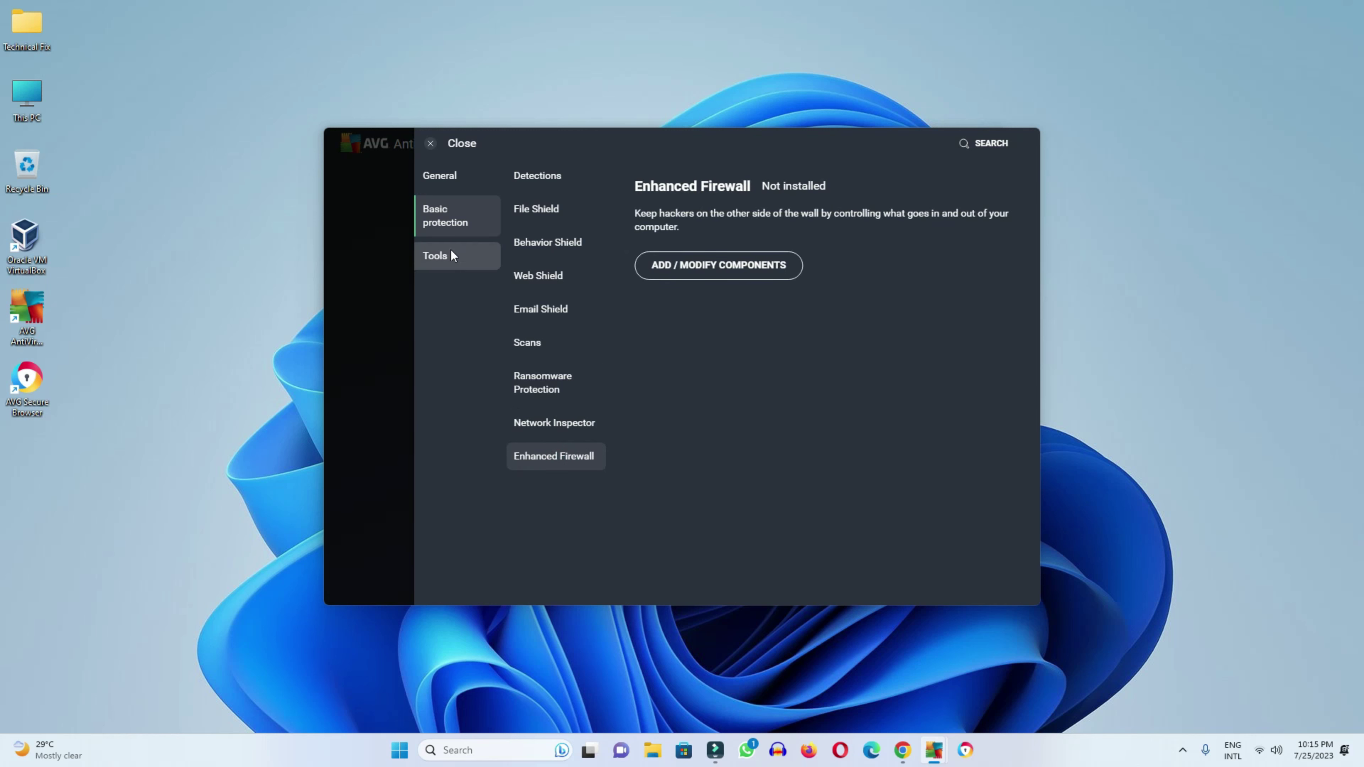